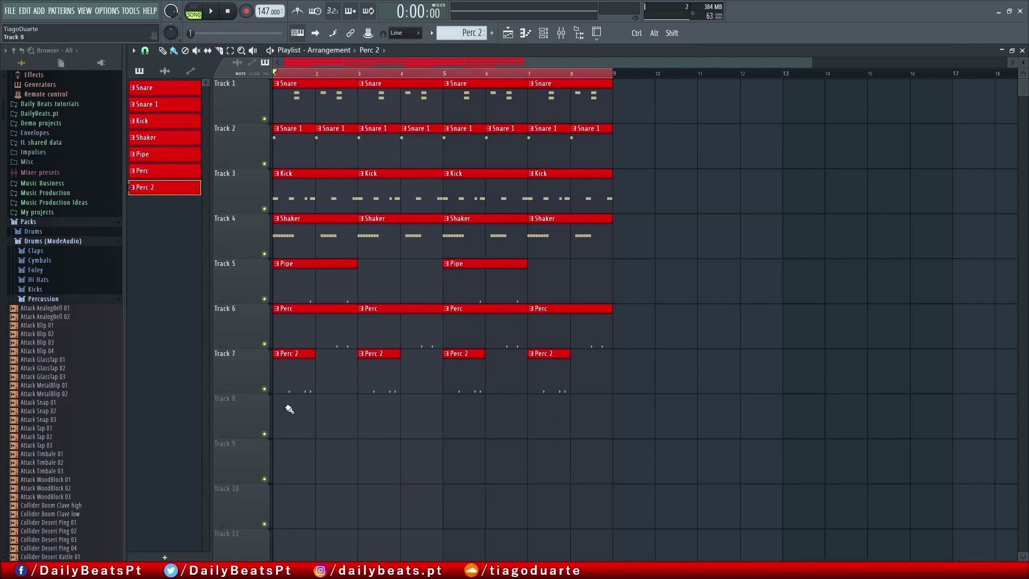
Step: Start song playback and bring up the channel rack and mixer with a new empty pattern selected
left_click(213, 14)
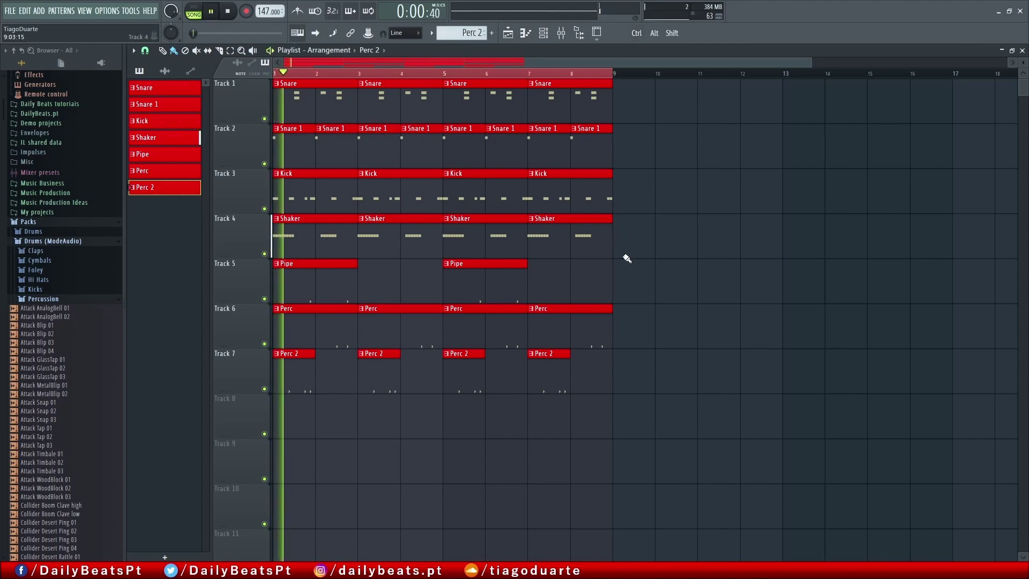
scroll(670, 257, "up", 2)
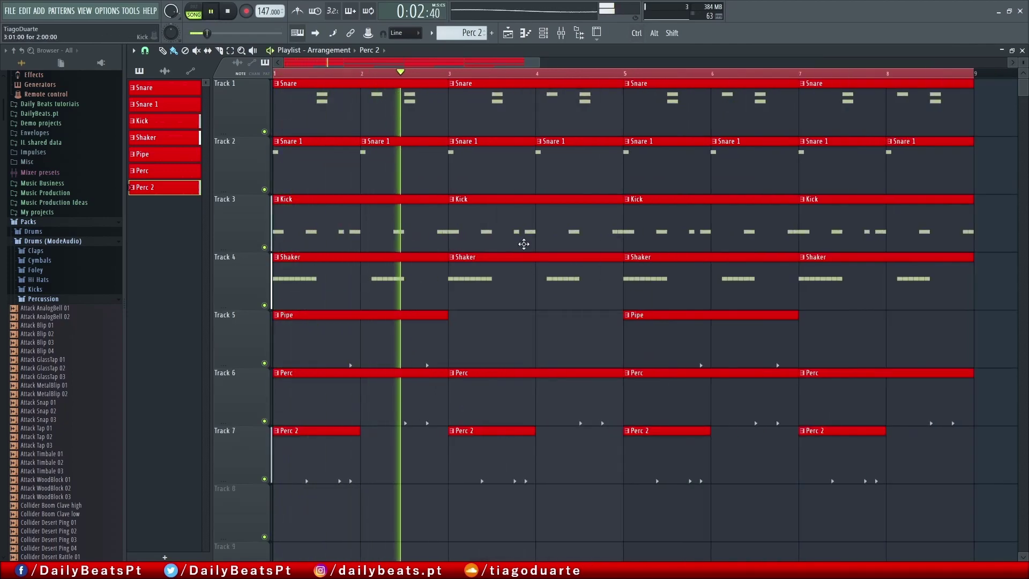
key("F5")
key("F9")
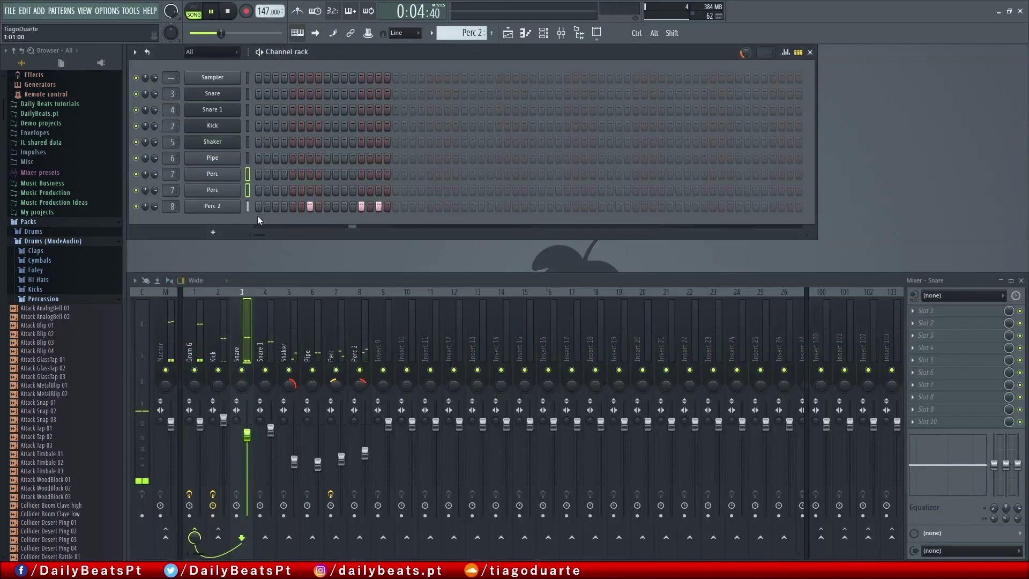
scroll(472, 35, "down", 1)
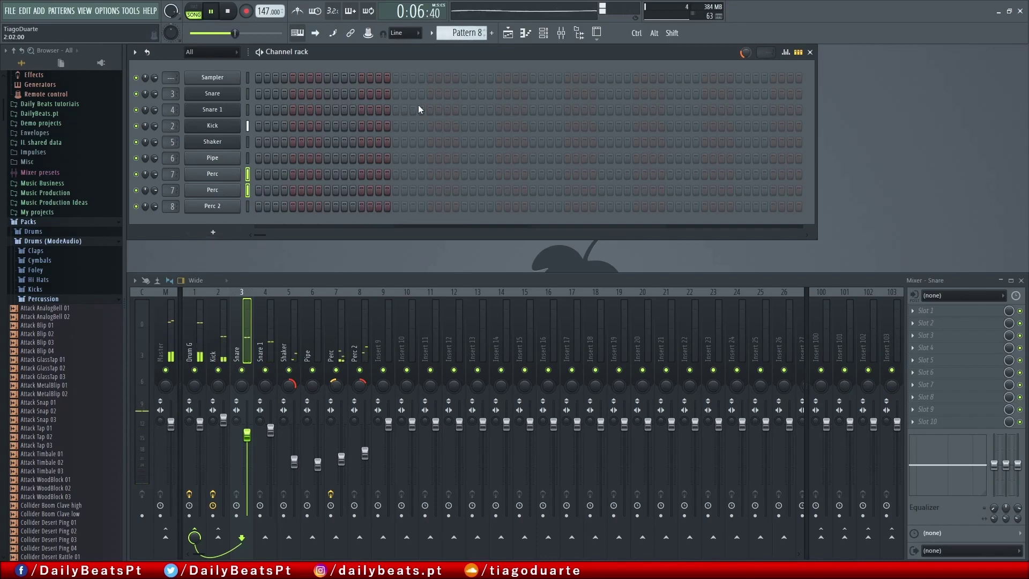
Step: Place the empty Pattern 8 on Track 8, lengthen it to four bars and duplicate it at bar 5
left_click(509, 33)
left_click(346, 499)
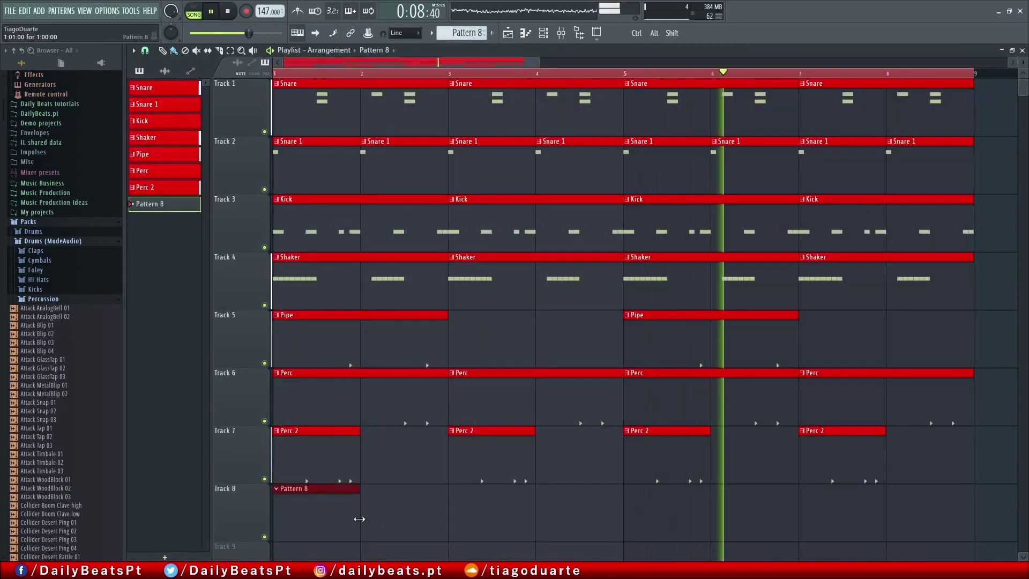
mouse_move(358, 519)
left_mouse_down()
mouse_move(671, 526)
mouse_move(630, 522)
left_mouse_up()
left_click_drag(428, 502, 737, 514, "shift")
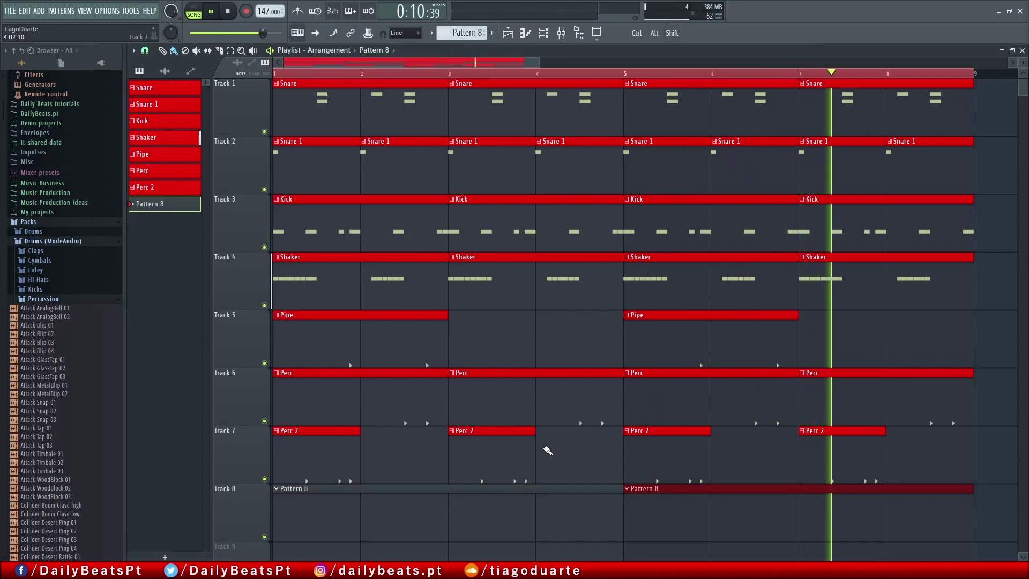
Step: Add a Surge synthesizer channel to the channel rack
key("F5")
left_click(213, 234)
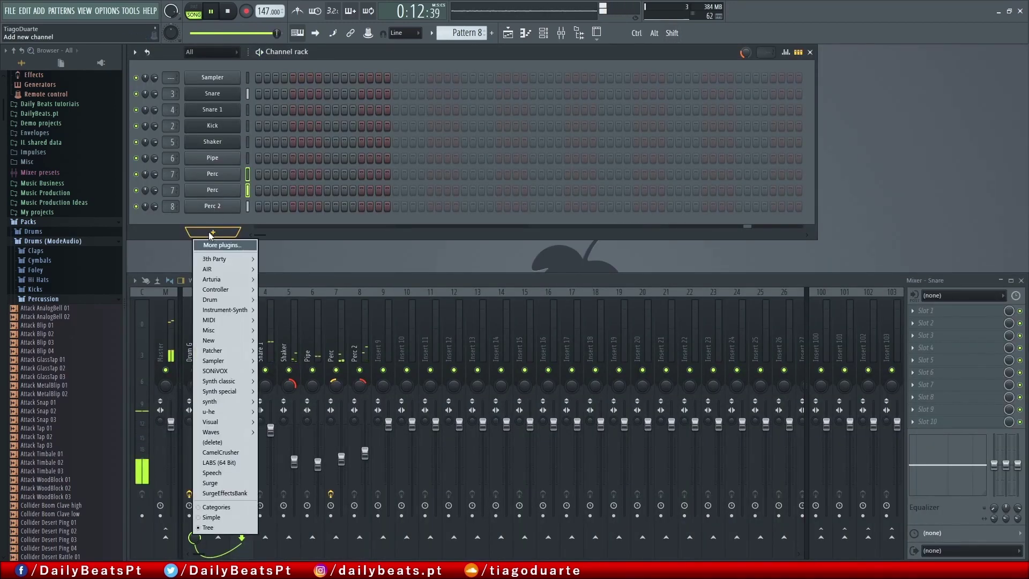
left_click(215, 484)
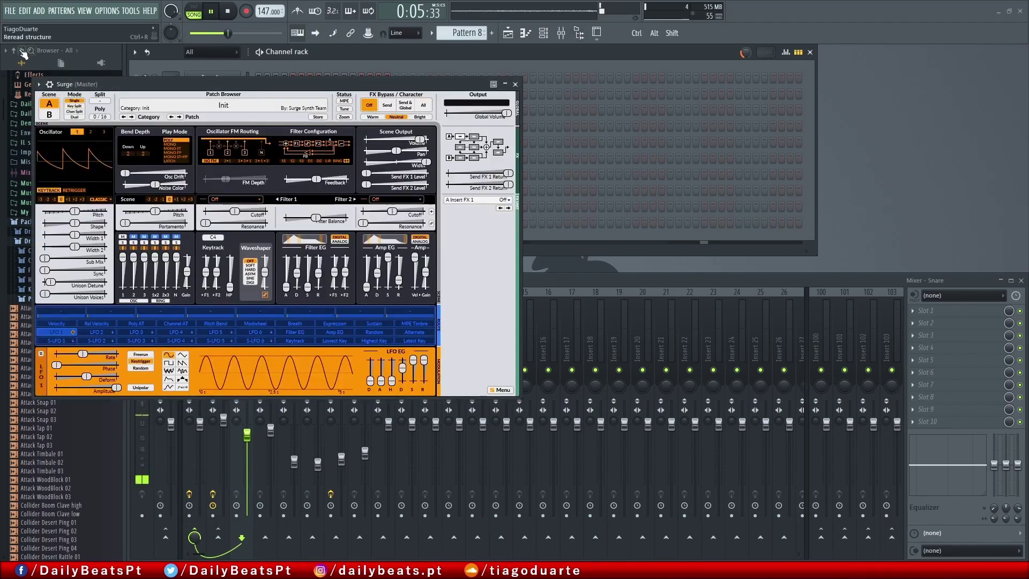
Step: Clear the workspace by hiding the browser and closing the mixer, and move the Surge window toward the middle
left_click(15, 51)
left_click_drag(145, 84, 369, 98)
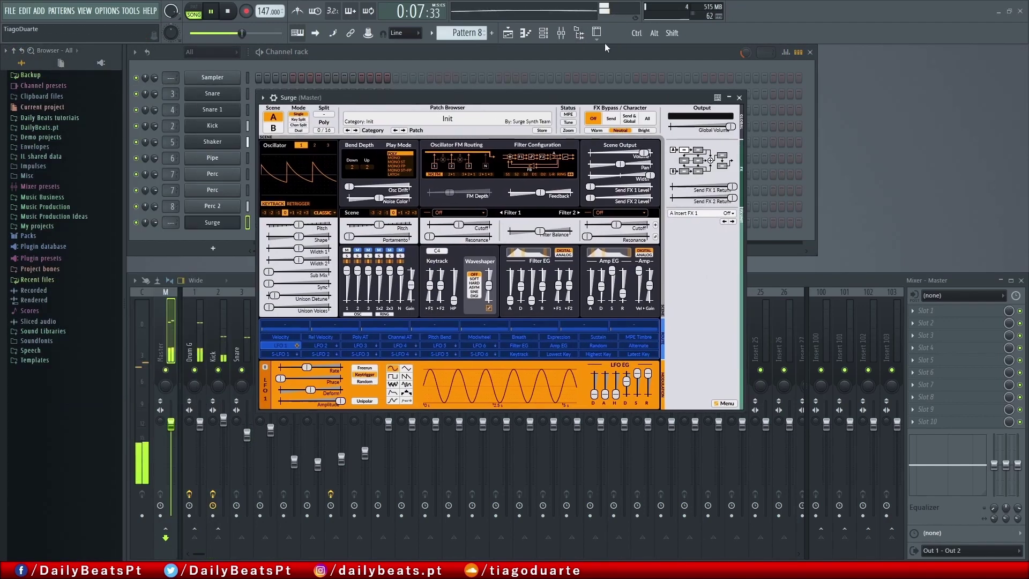
left_click(580, 33)
left_click_drag(431, 98, 423, 131)
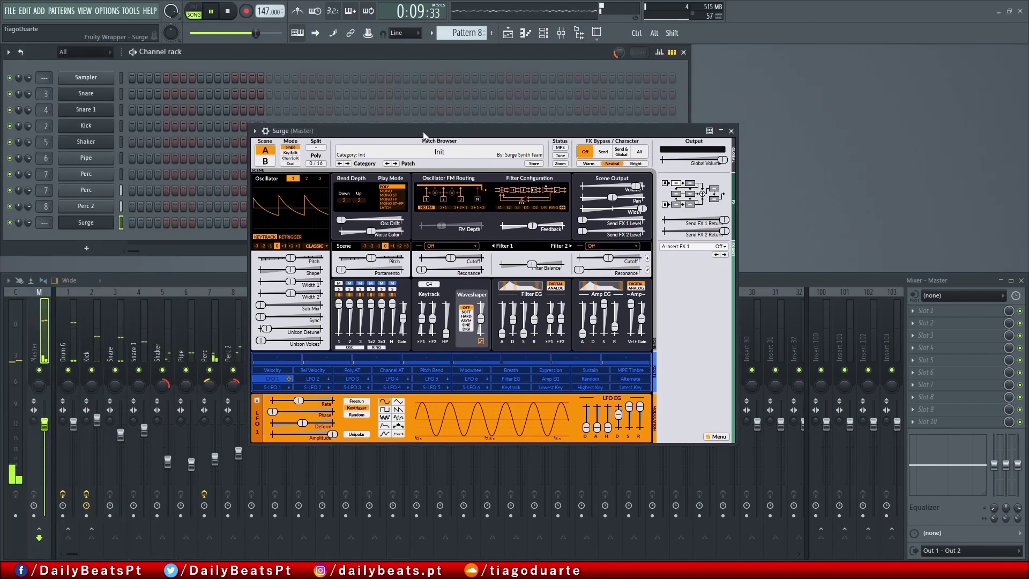
left_click(1021, 280)
left_click_drag(516, 134, 522, 154)
left_click_drag(360, 149, 361, 142)
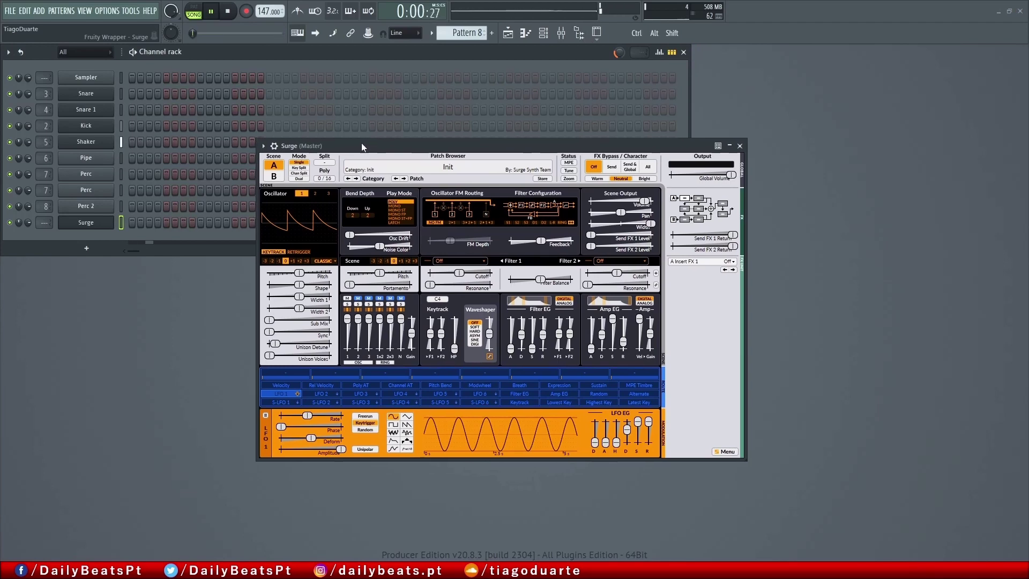
Step: Browse Surge's third-party patch categories, including the Rozzer collection
left_click(457, 168)
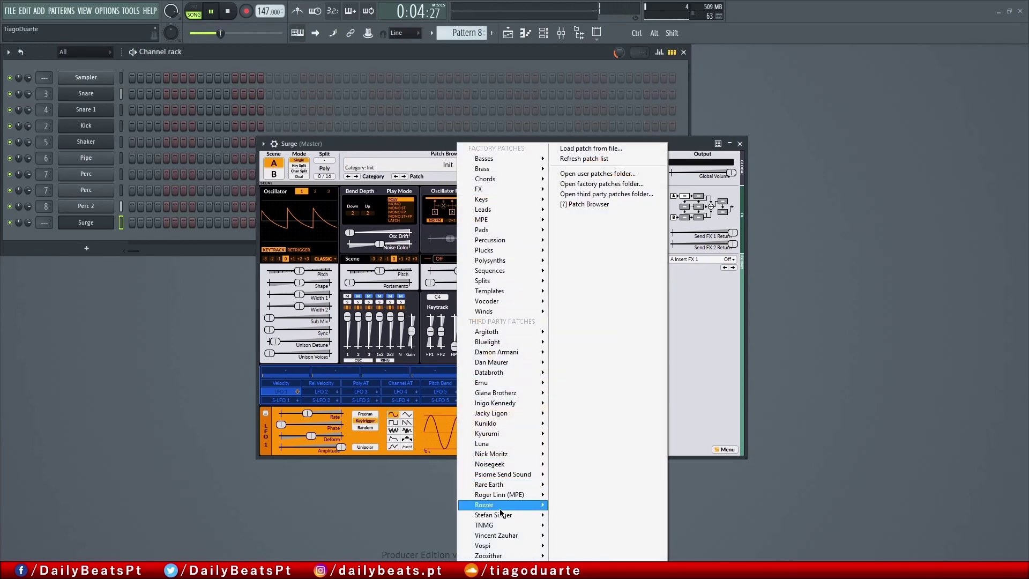
mouse_move(502, 508)
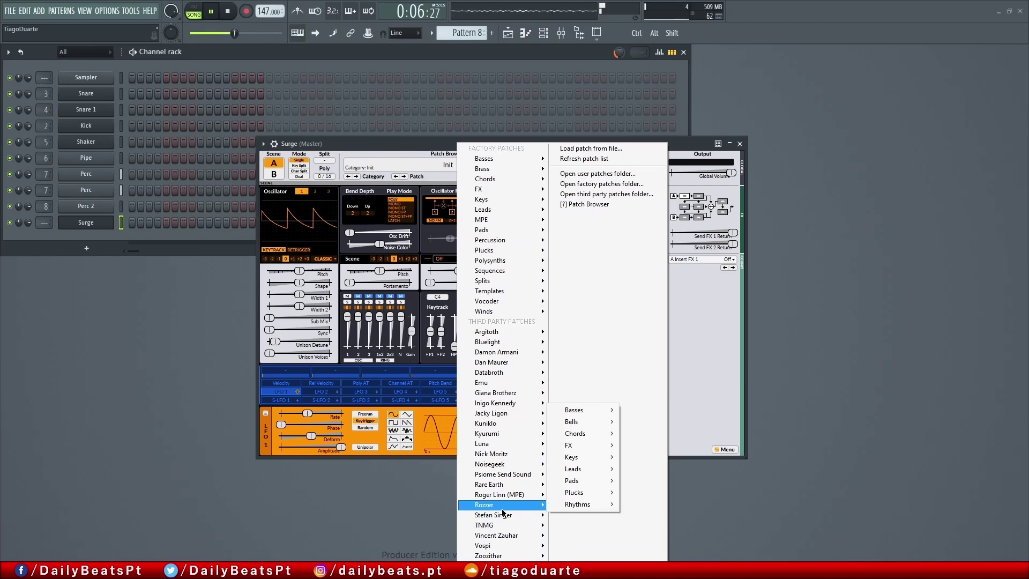
mouse_move(505, 488)
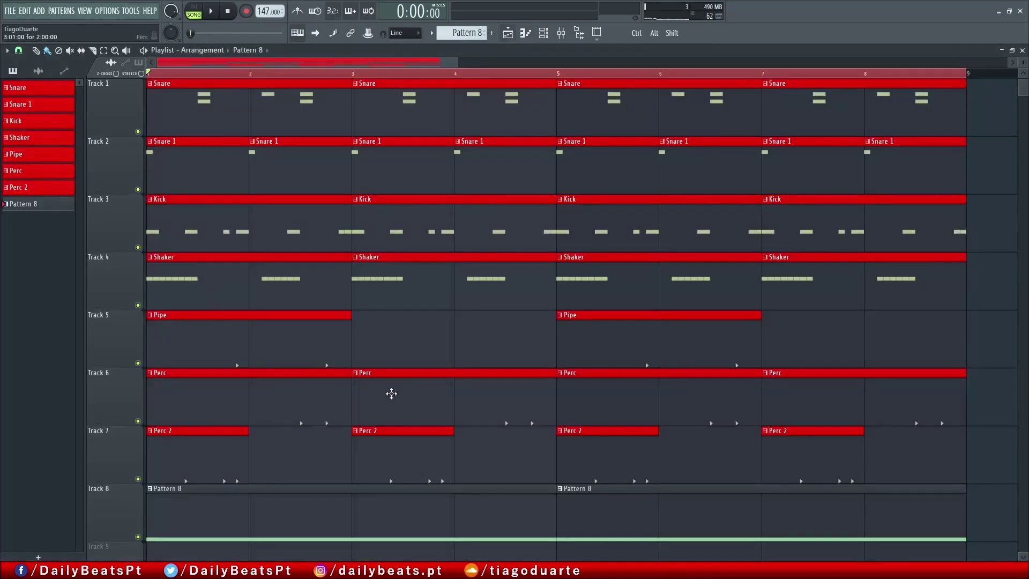
Step: Delete both Pattern 8 clips from Track 8 and place the rendered Pattern 8 audio clip at bar 1
right_click(401, 524)
right_click(587, 519)
left_click(194, 515)
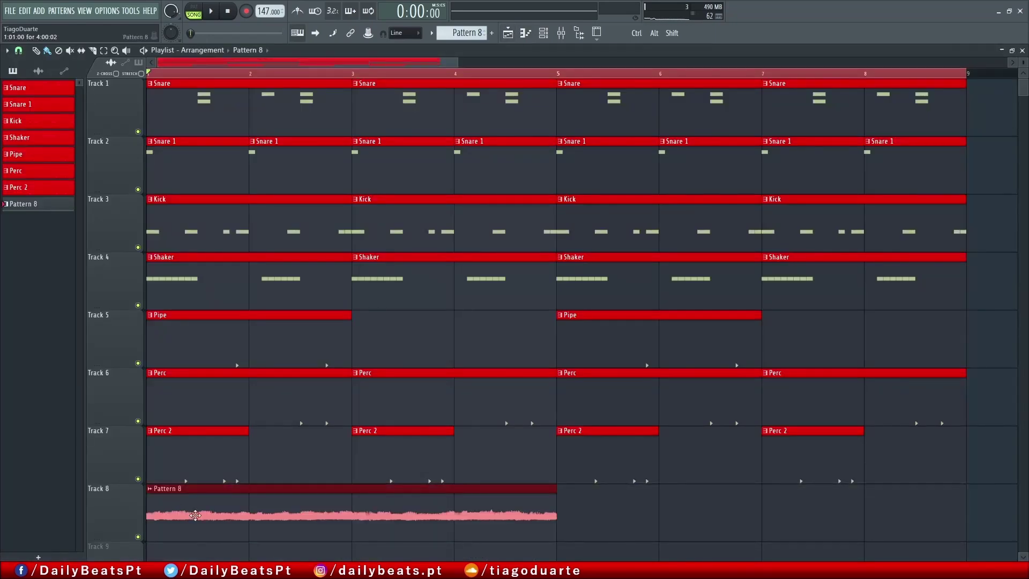
Step: Set the Pattern 8 audio clip's time-stretching mode to Auto and lower its stretch pitch while the song plays
scroll(496, 449, "down", 3)
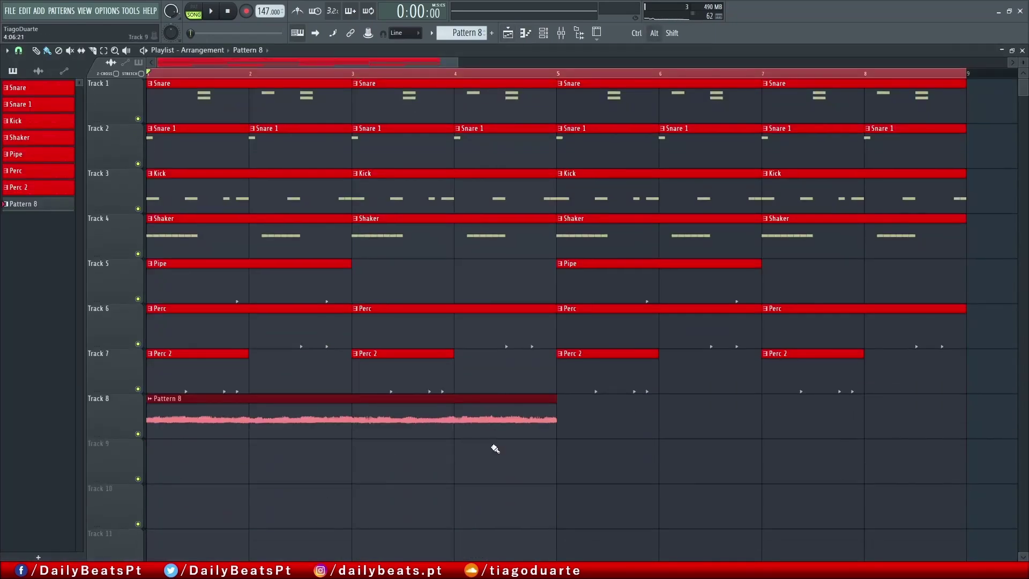
scroll(402, 436, "down", 3)
double_click(243, 325)
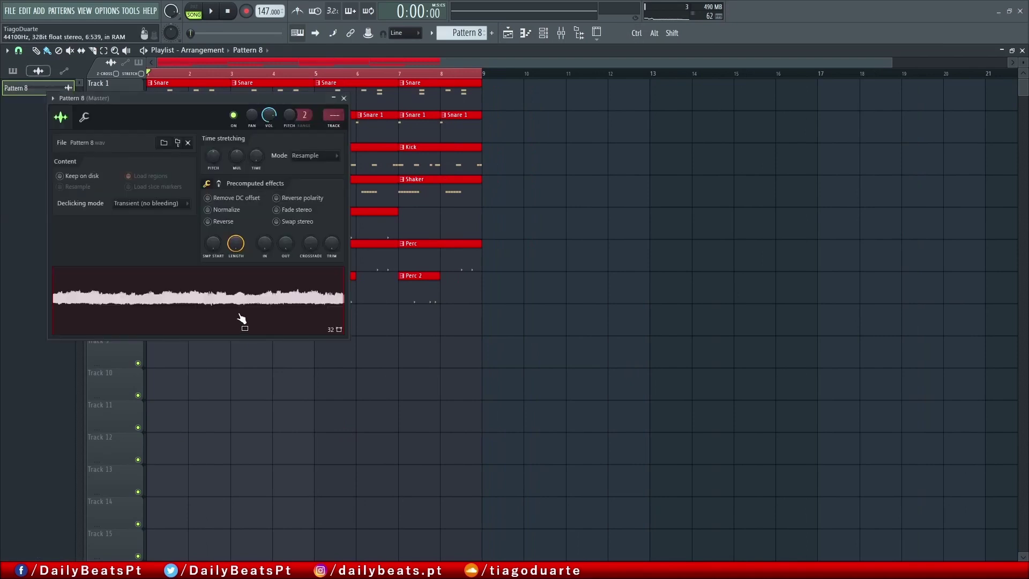
key("space")
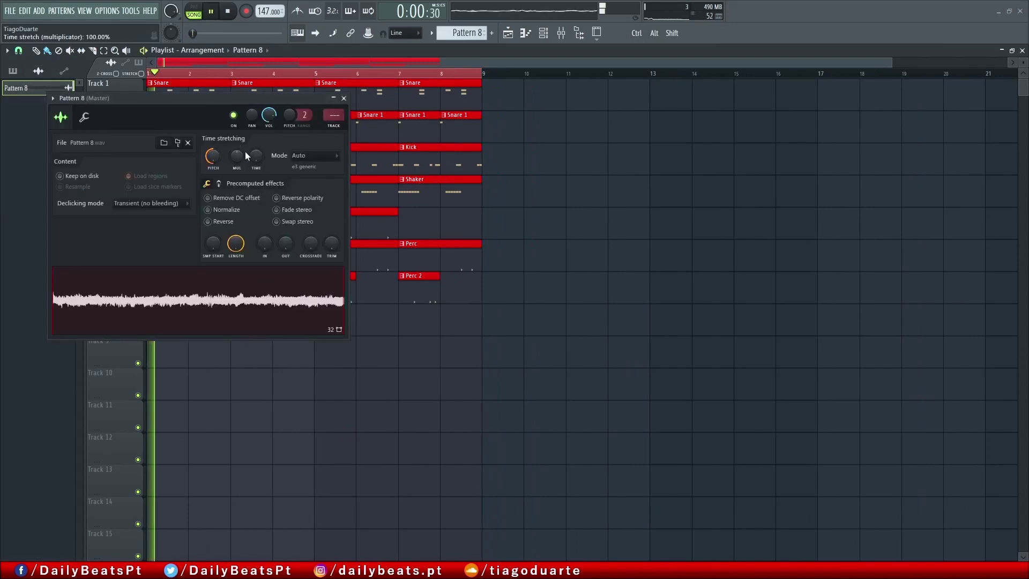
left_click(344, 98)
Step: Duplicate the Pattern 8 audio clip on Track 8 so a second copy starts at bar 5
left_click_drag(206, 326, 363, 333)
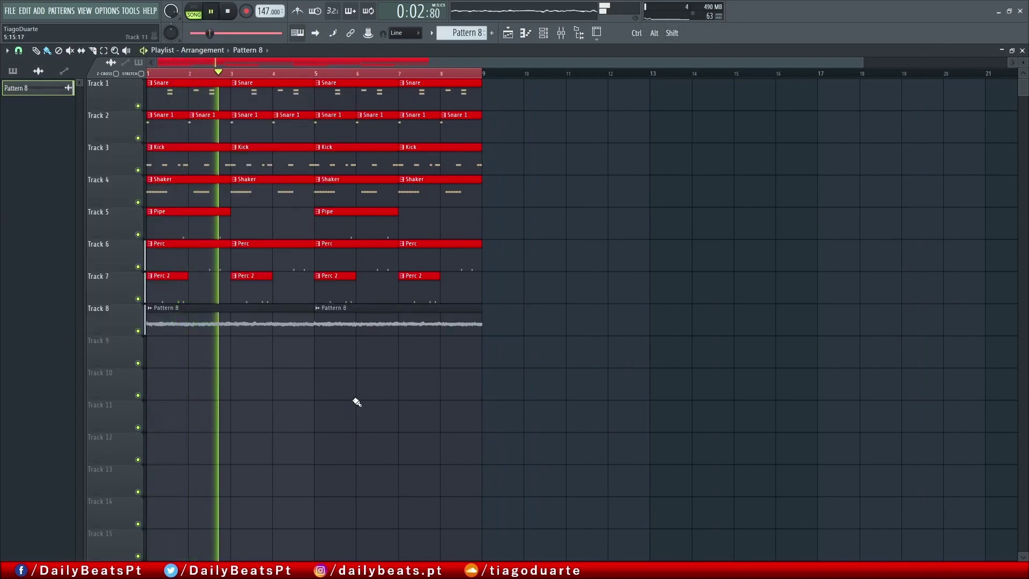
scroll(200, 349, "up", 3)
scroll(211, 326, "left", 2)
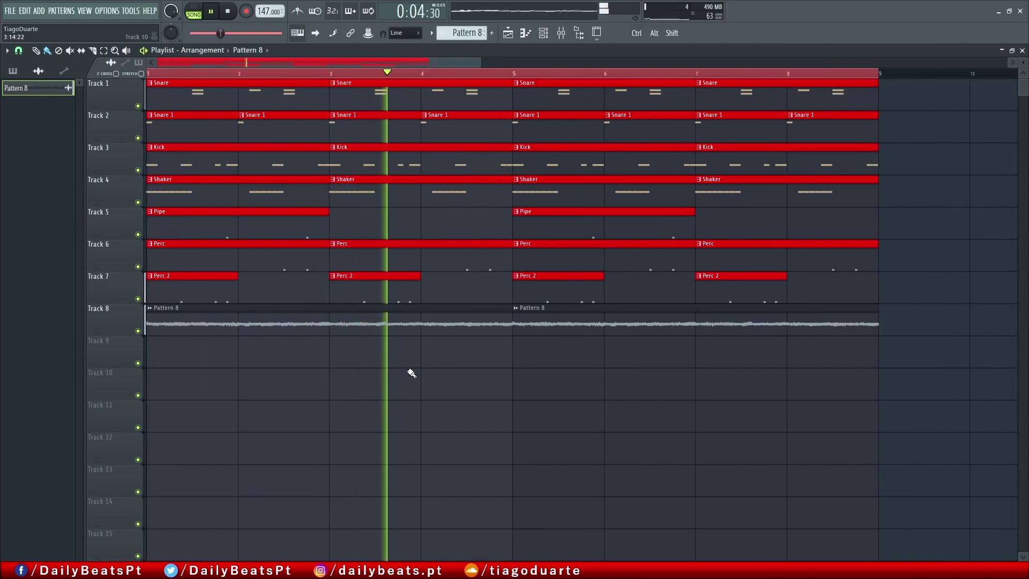
Step: Reset the Pattern 8 audio clip's time-stretching pitch to its default
double_click(266, 328)
right_click(215, 156)
left_click(230, 163)
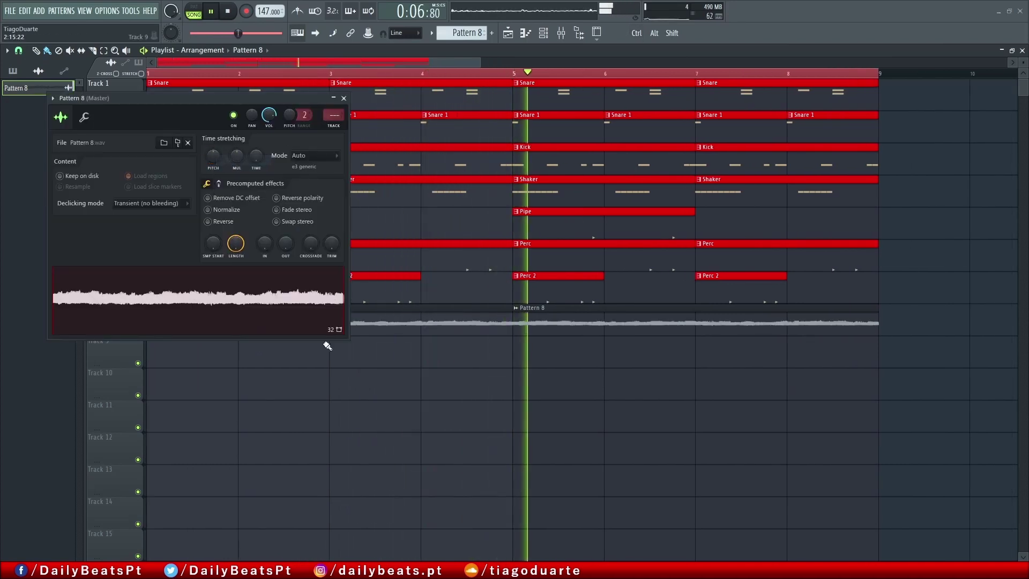
left_click(344, 98)
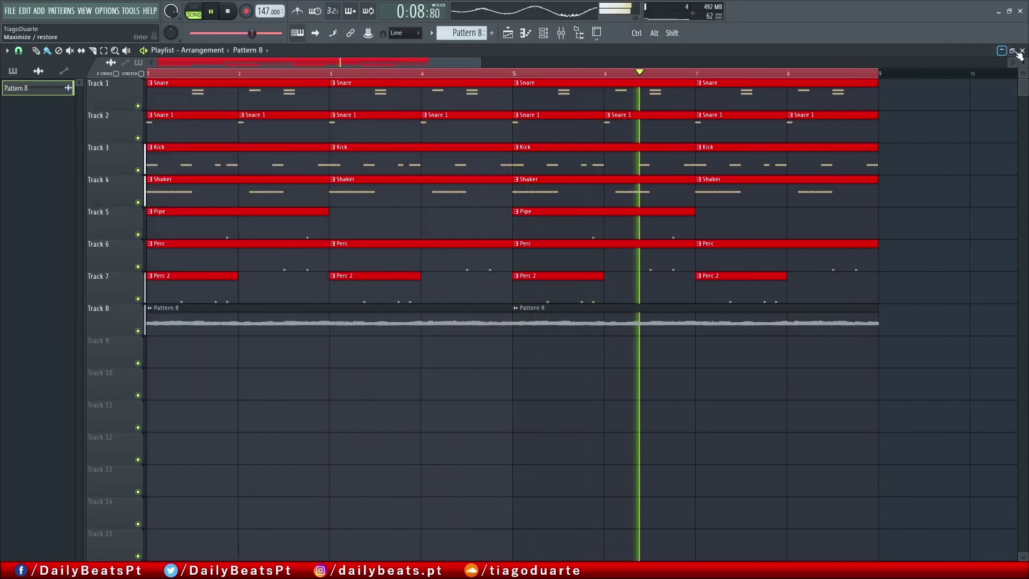
Step: Route the Pattern 8 audio channel to mixer track 9 and load Fruity parametric EQ 2 and Tube Delay on it
key("F5")
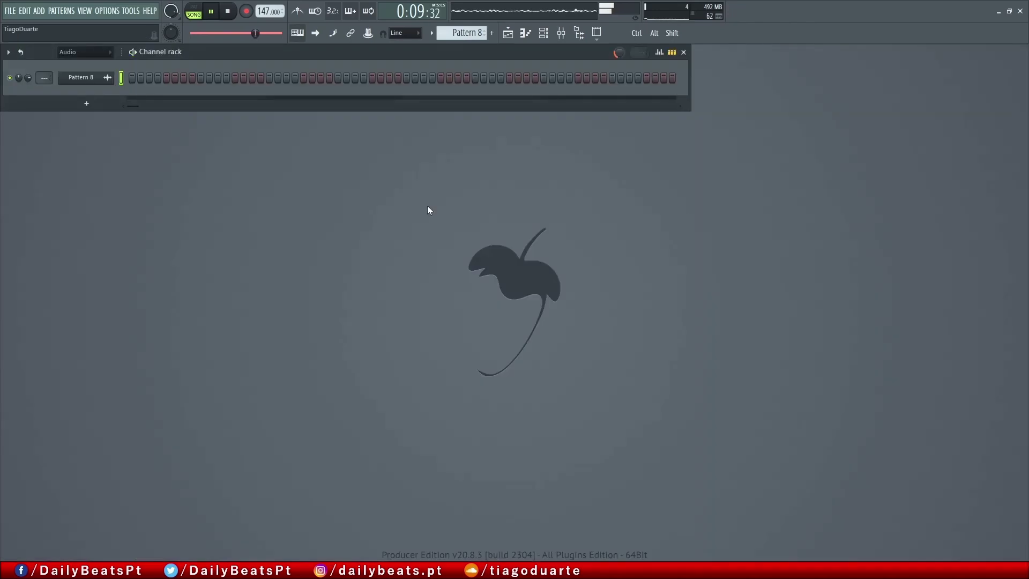
double_click(47, 79)
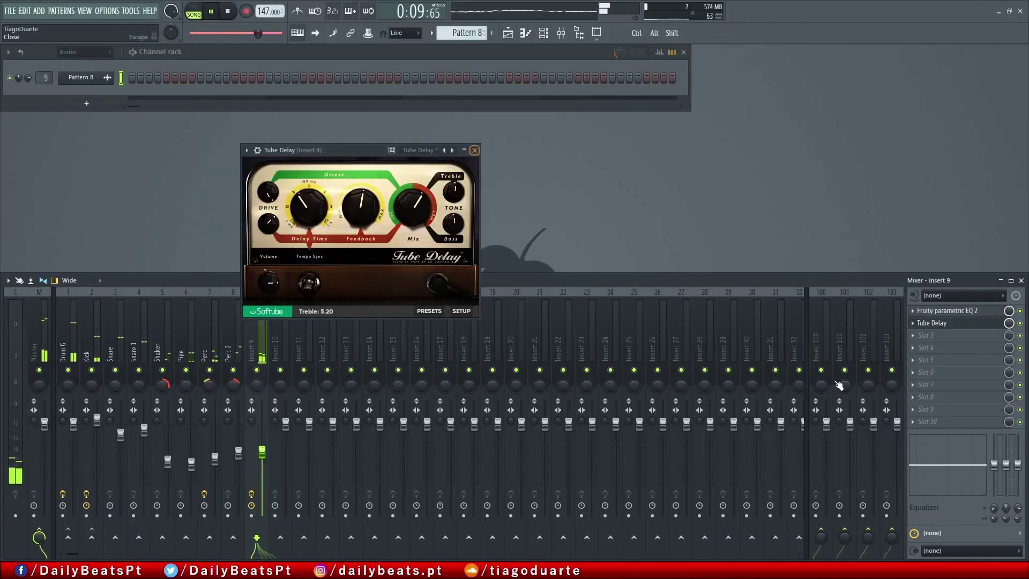
key("Escape")
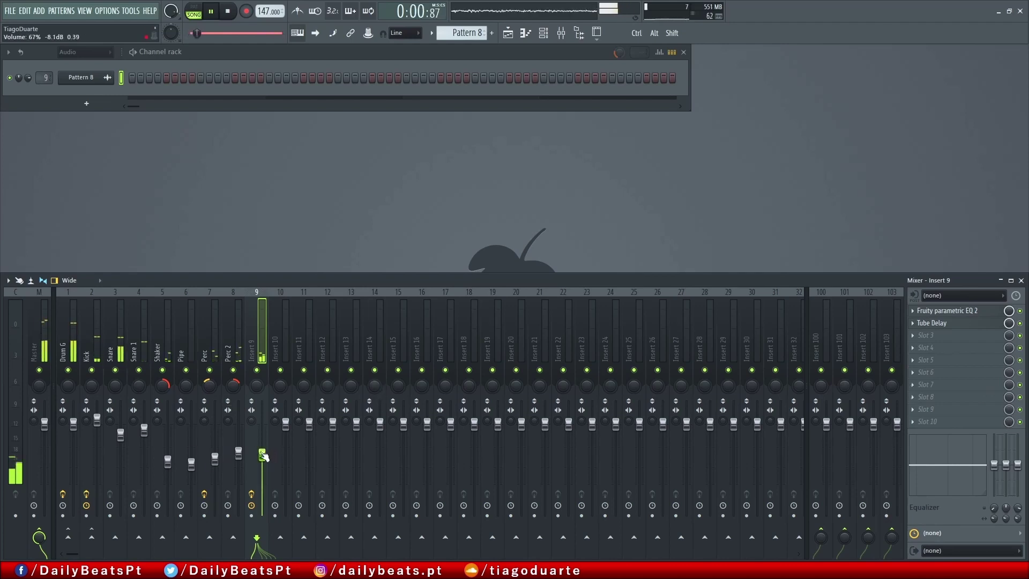
Step: Rename mixer track Insert 9 as "Sequence"
double_click(257, 352)
type("S")
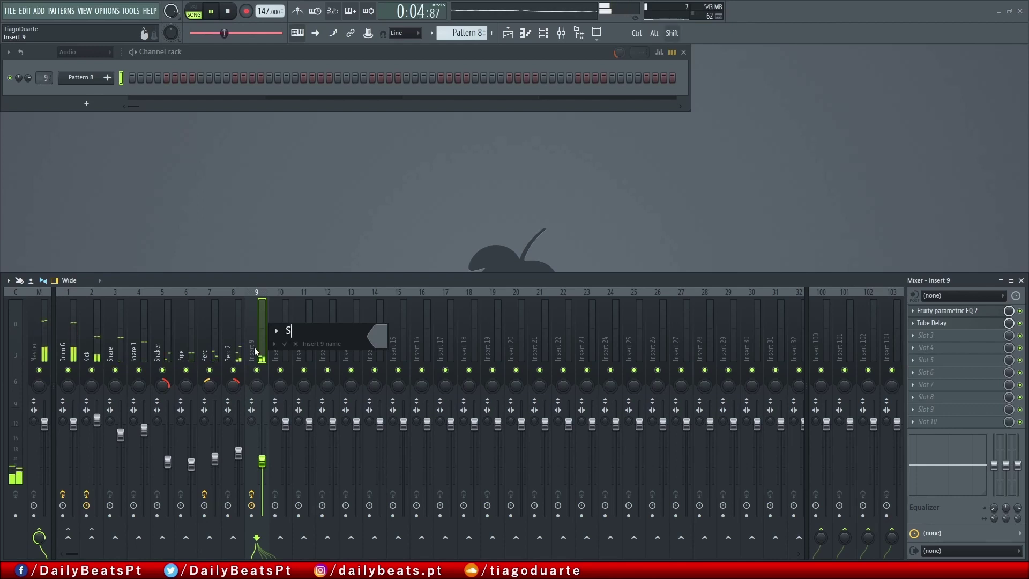
type("equence")
key("Return")
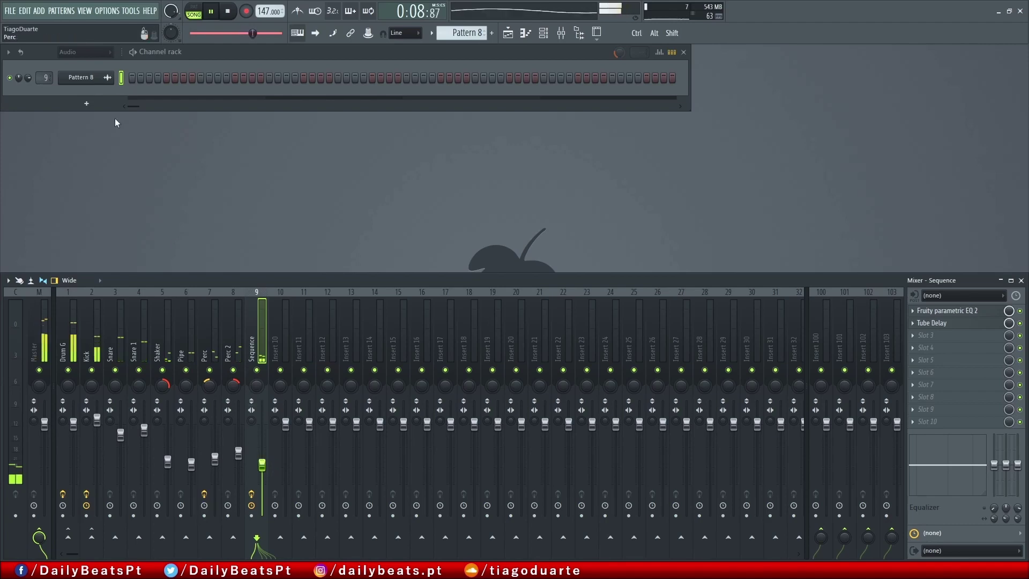
Step: Show all channels in the channel rack and add a second Surge channel, with the mixer closed
left_click(90, 52)
left_click(94, 65)
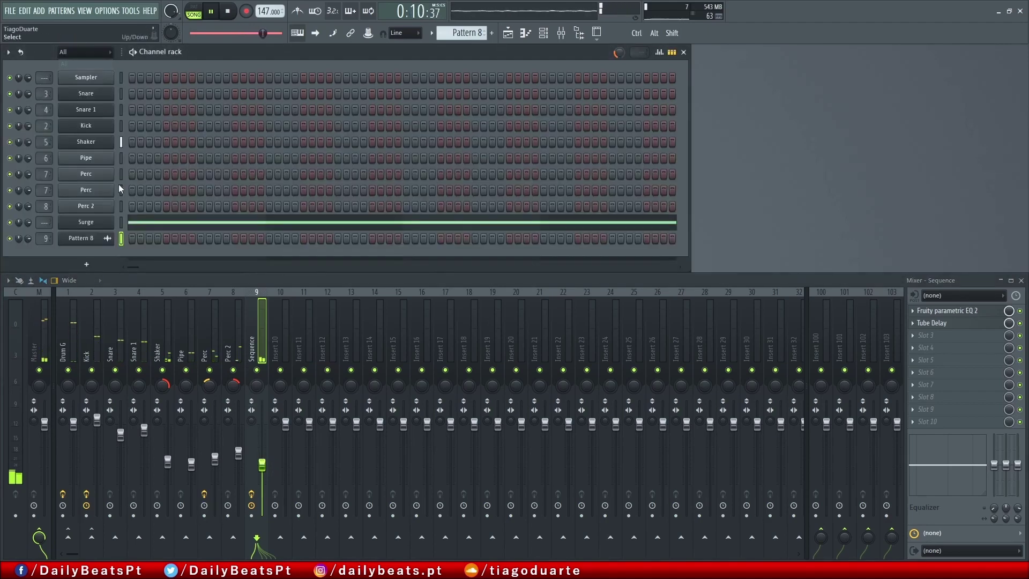
left_click(87, 262)
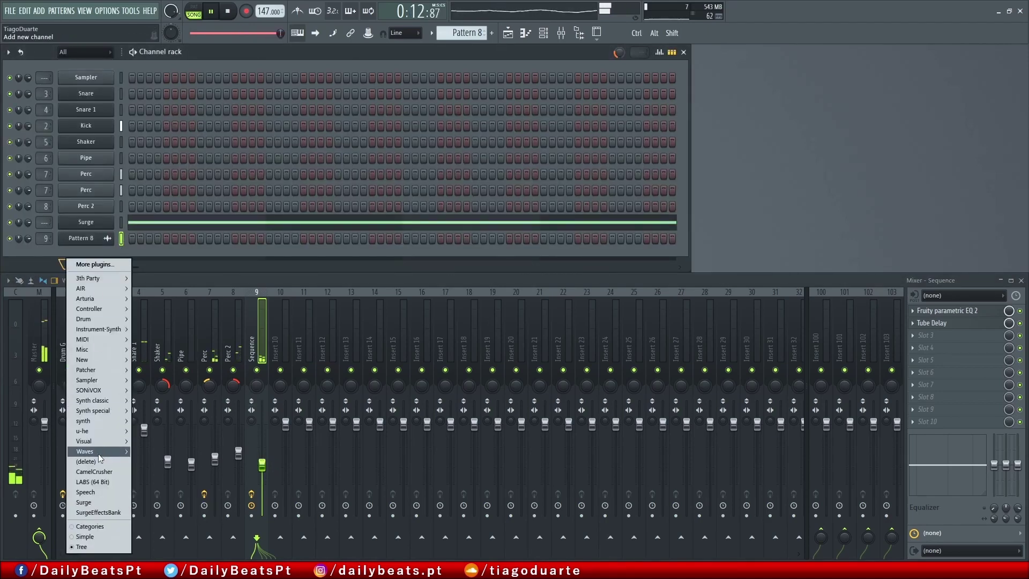
left_click(95, 502)
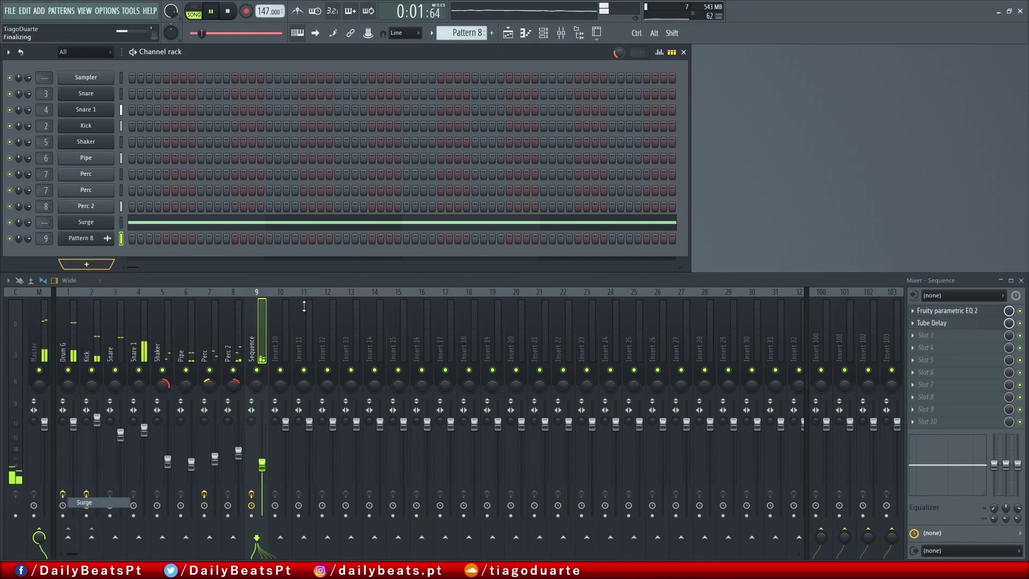
left_click(1022, 280)
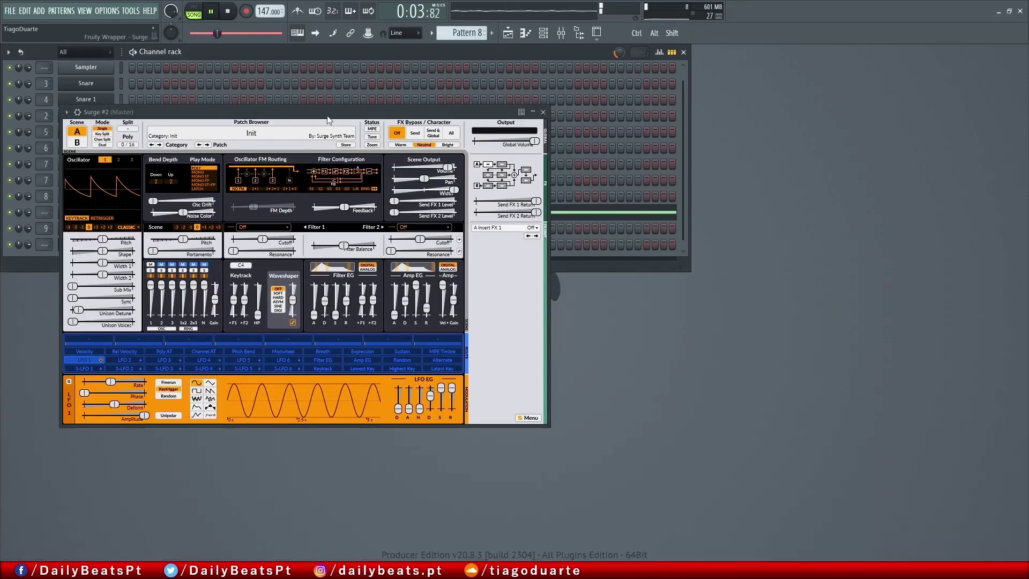
left_click_drag(330, 113, 427, 146)
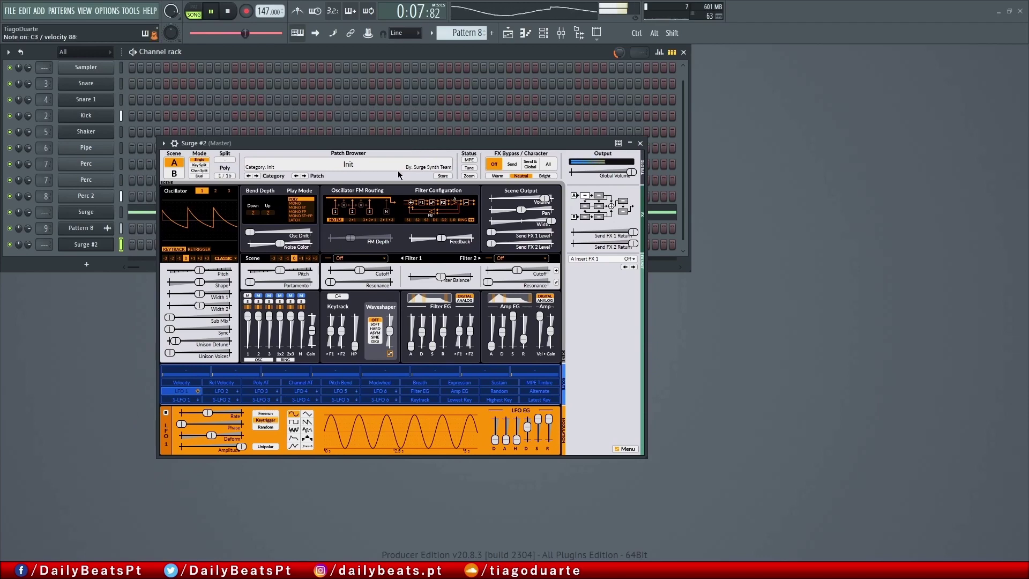
Step: Load the factory MPE patch The Elephant Told You in Surge #2
left_click(348, 168)
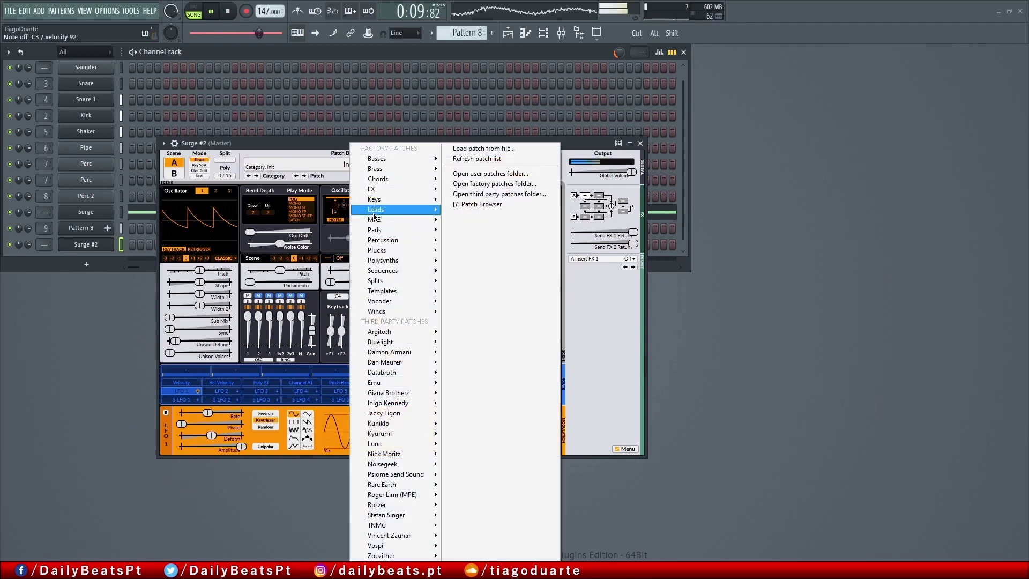
mouse_move(385, 219)
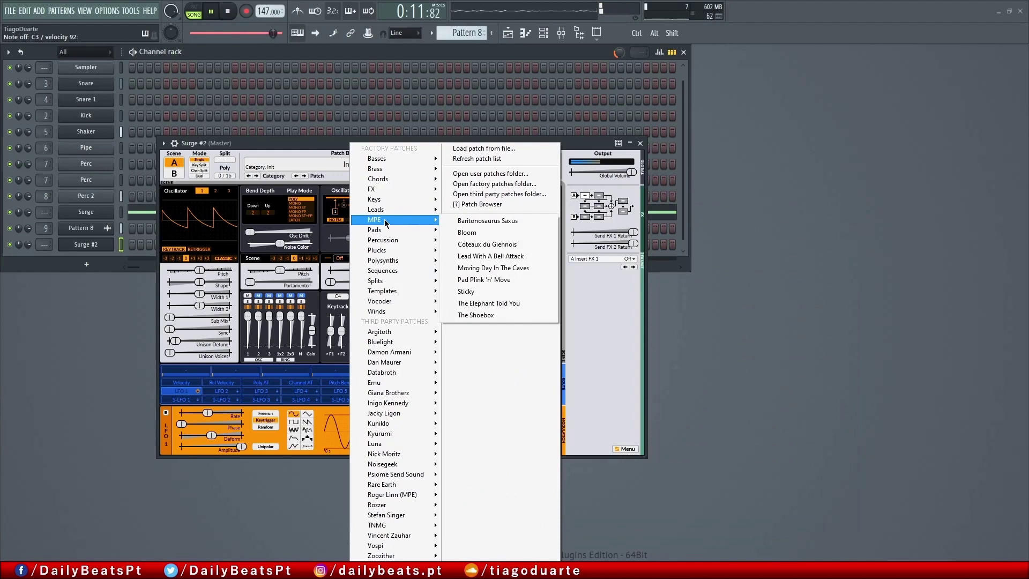
left_click(496, 222)
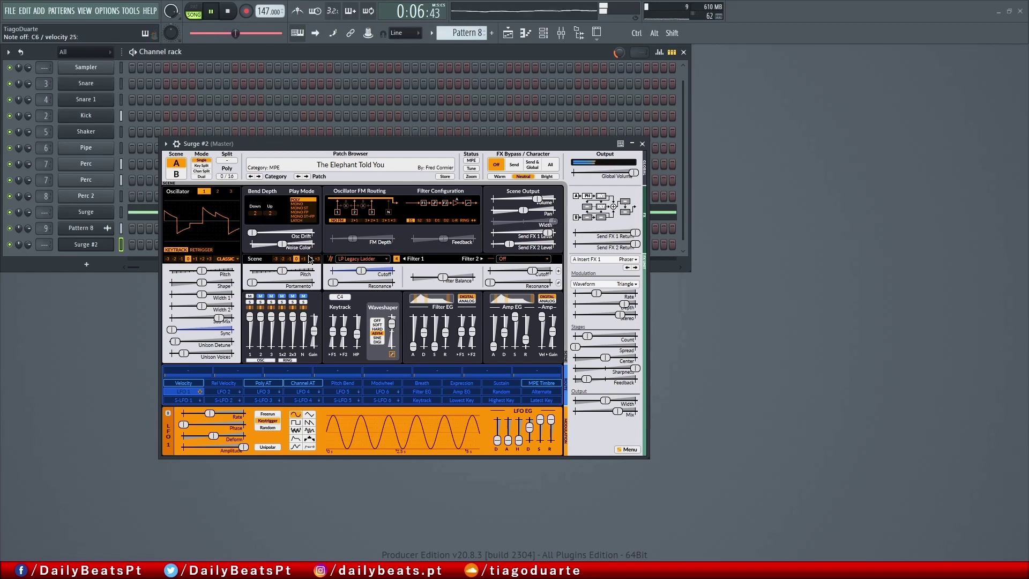
Step: Record the Surge #2 melody into Pattern 8, close the synth's window and stop playback
key("space")
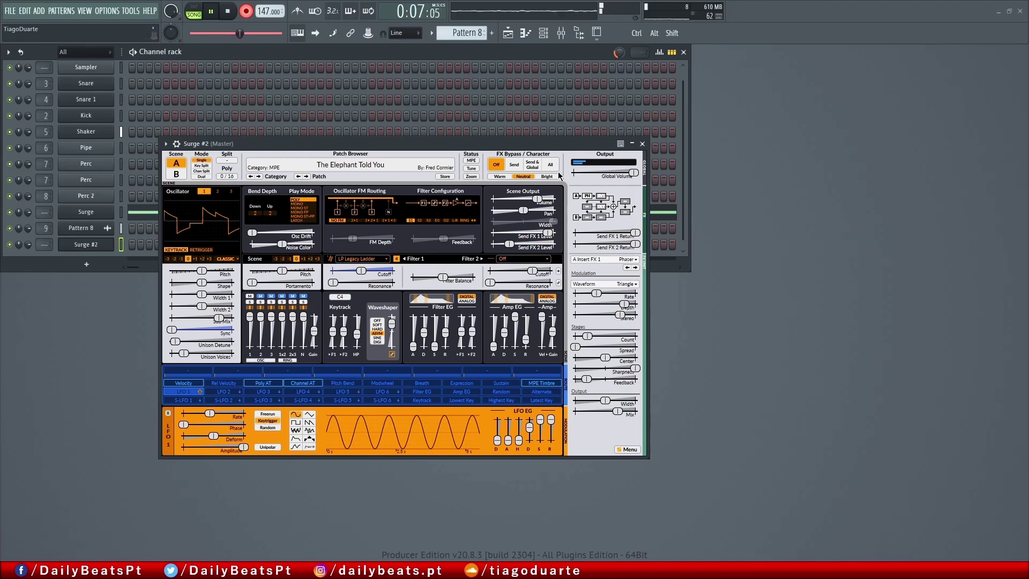
left_click(642, 144)
key("space")
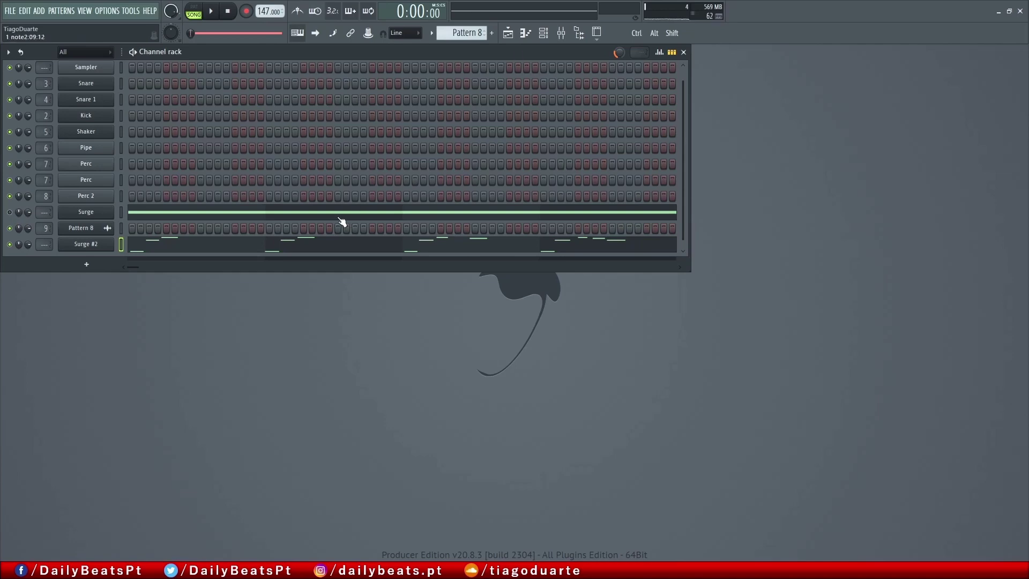
Step: Delete the long note from the original Surge channel in Pattern 8
left_click(313, 216)
right_click(298, 145)
key("Escape")
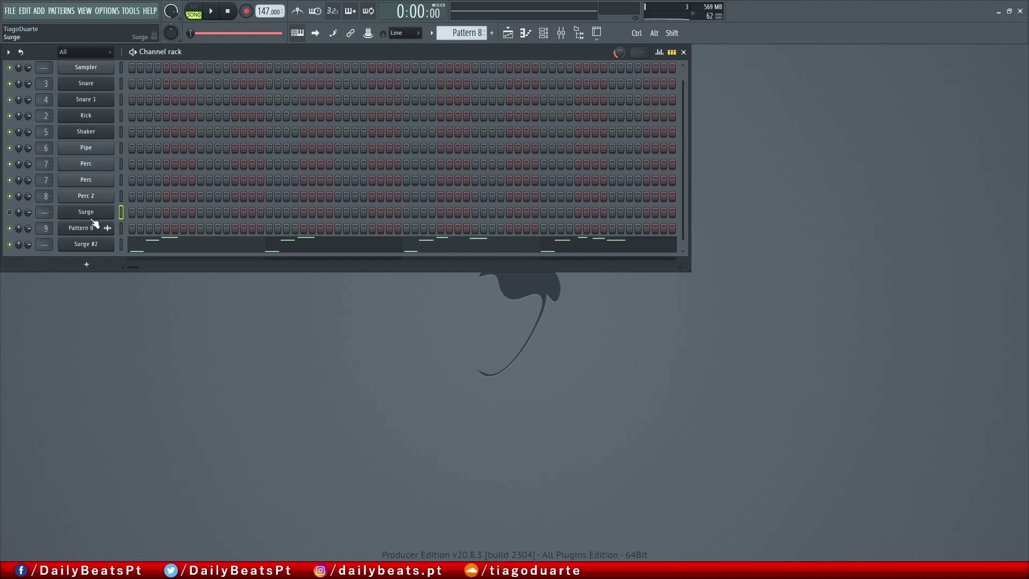
Step: Quantize the recorded Surge #2 melody in the piano roll and return to the channel rack
left_click(231, 246)
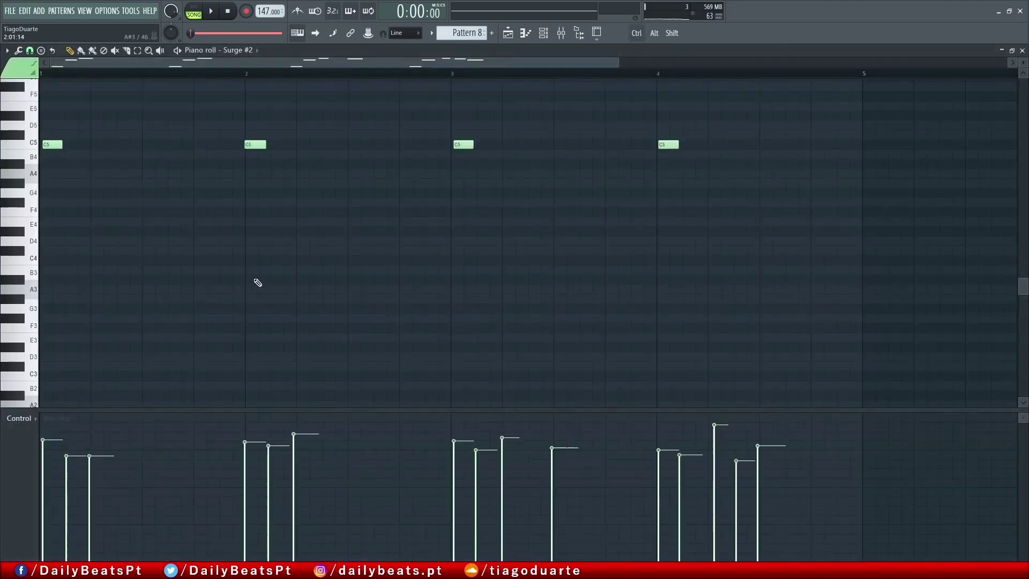
right_click(260, 273, "ctrl")
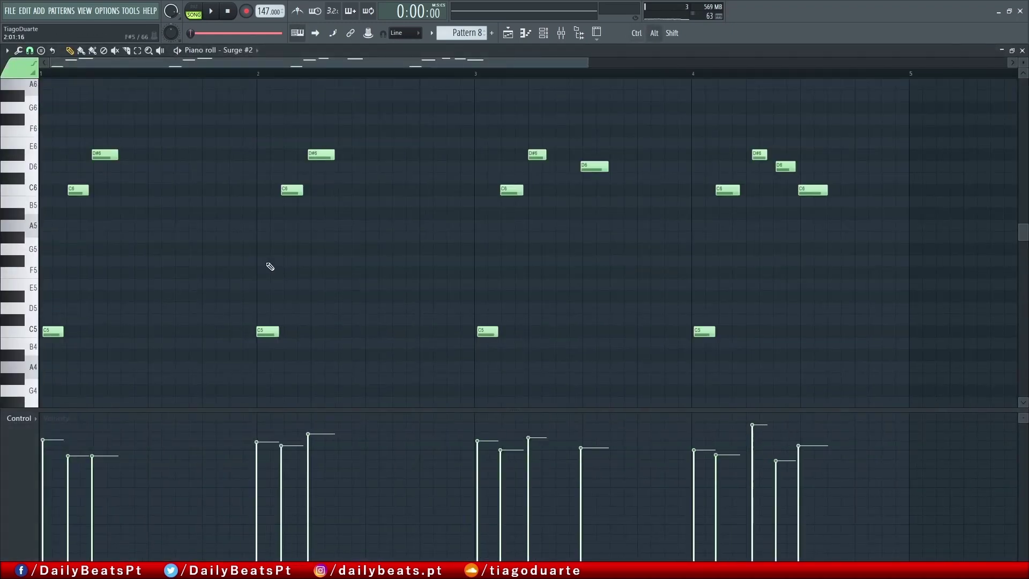
key("alt+q")
left_click(452, 401)
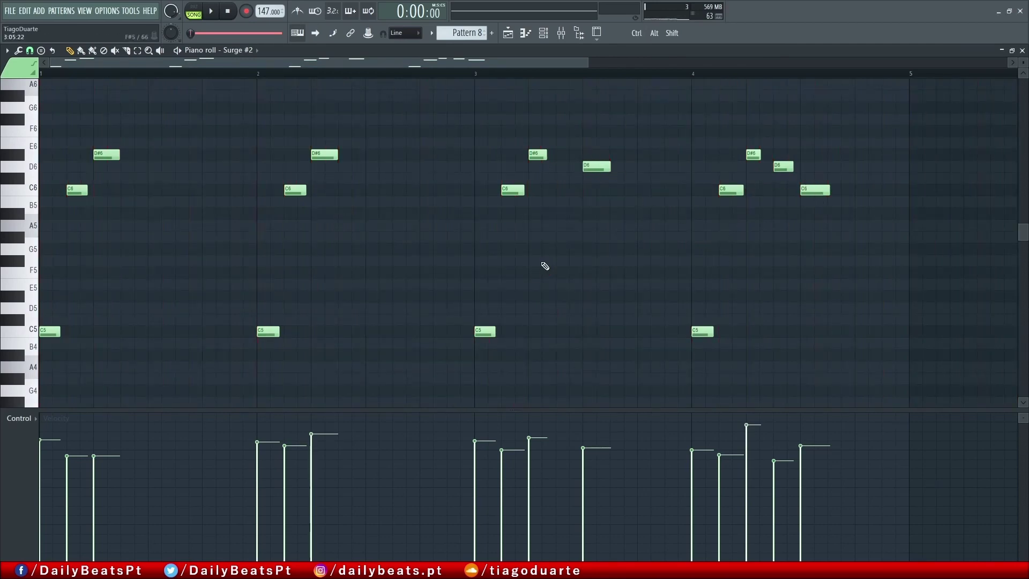
key("F7")
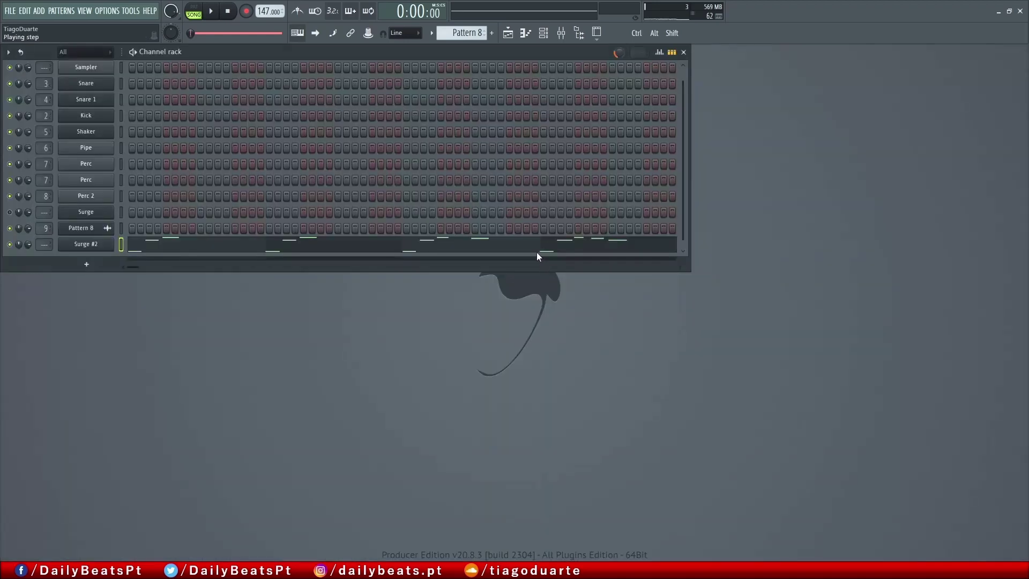
Step: Place two Pattern 8 clips on playlist Track 9, at bars 1 and 5, and start playback with the playlist closed
left_click(508, 34)
left_click(166, 390)
left_click_drag(165, 390, 524, 362)
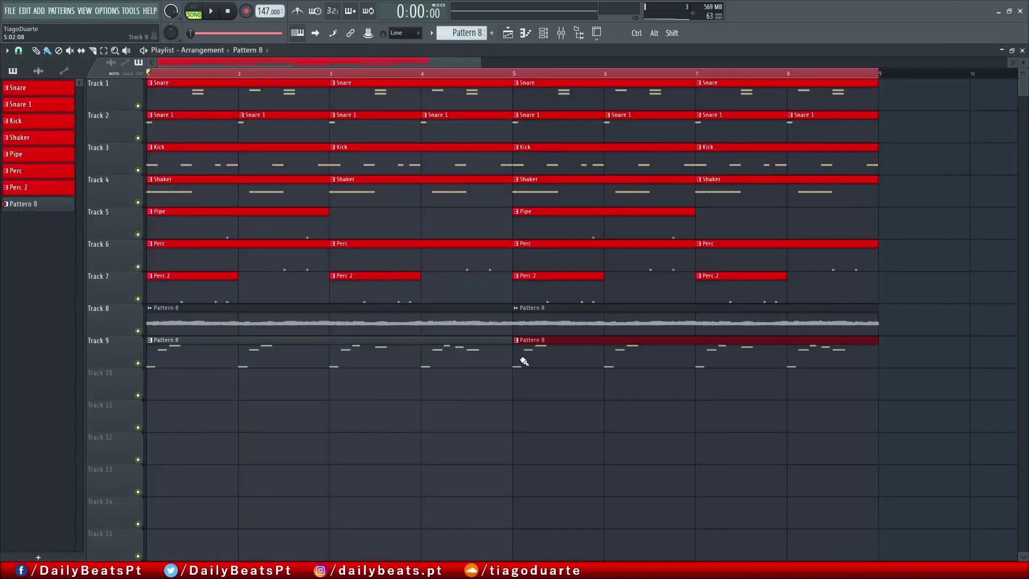
key("space")
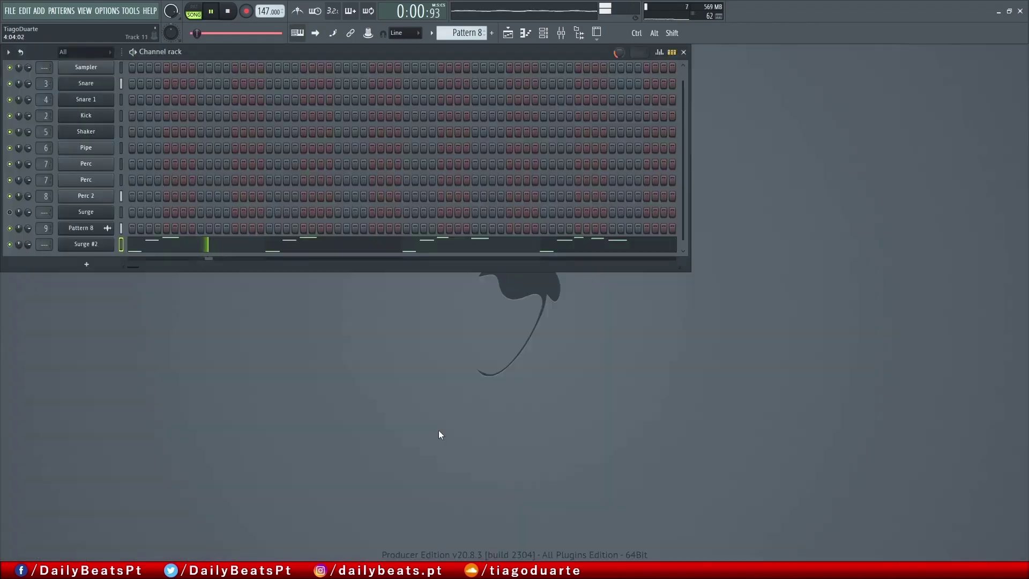
key("F5")
Step: Route the Surge #2 channel to mixer track 10 and lower that track's volume
key("F9")
left_click_drag(37, 244, 37, 220)
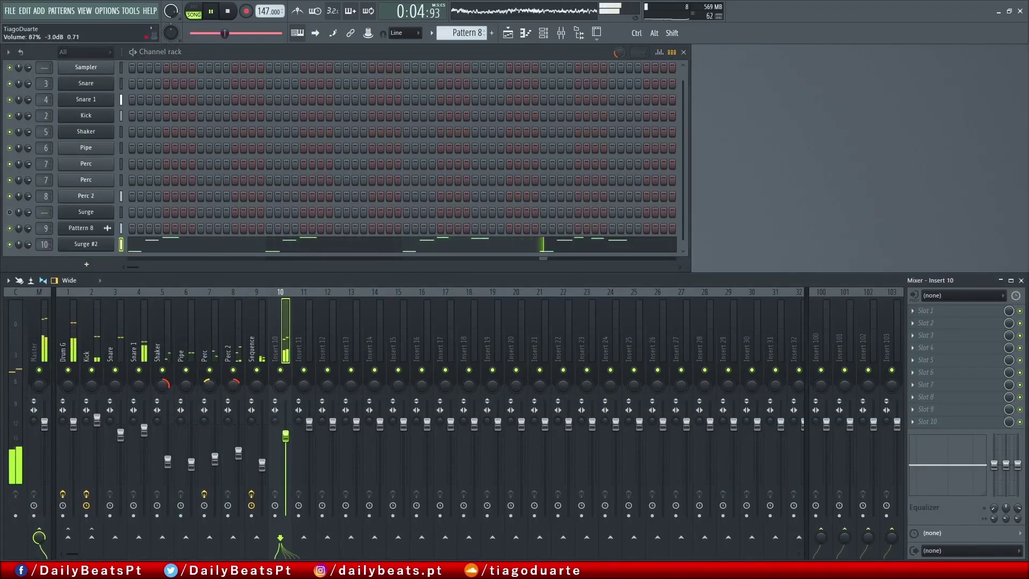
left_click_drag(285, 423, 286, 446)
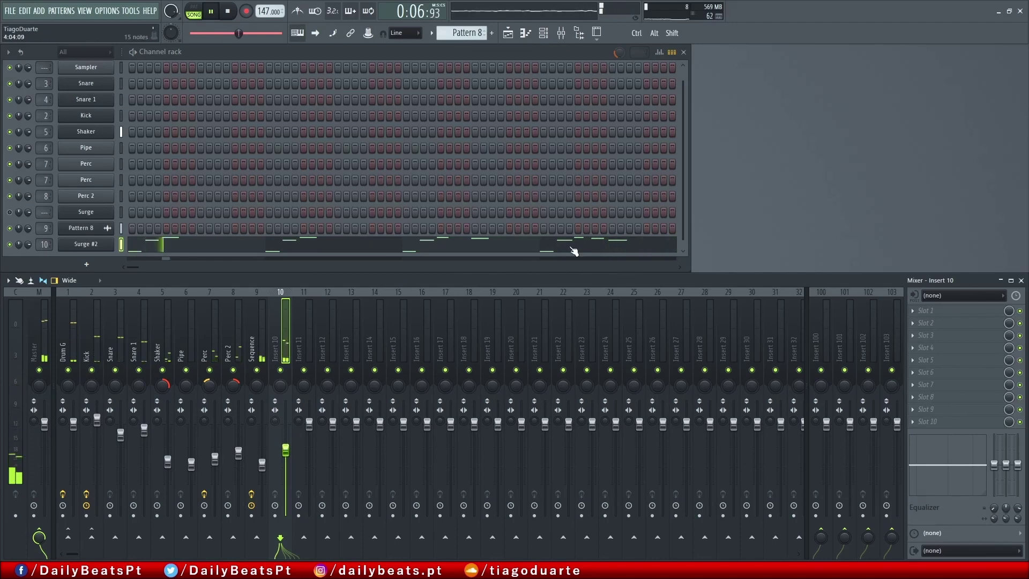
Step: Lengthen the D#6 note in bar 4 of the Surge #2 melody to 0:01:20
key("F7")
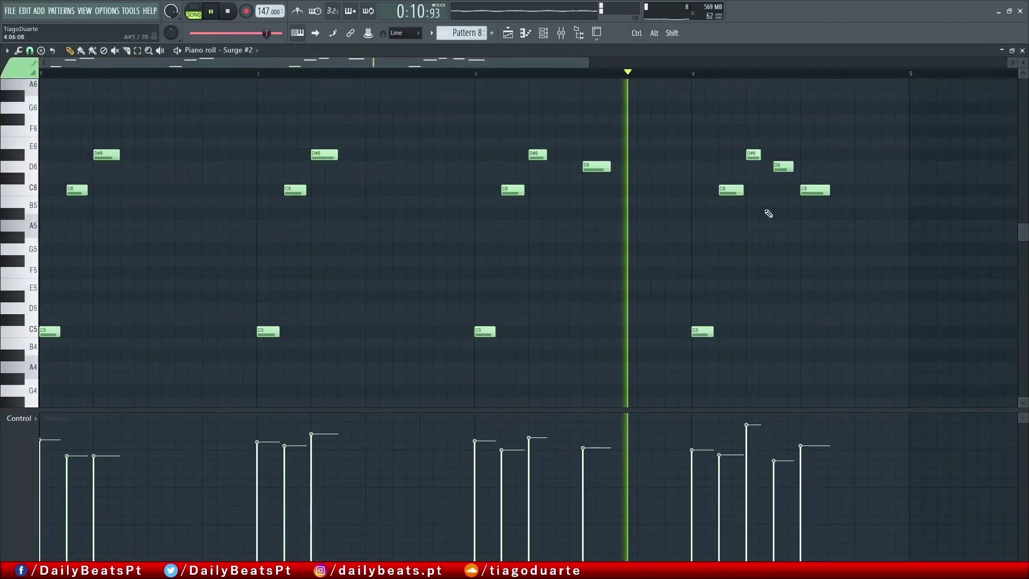
scroll(771, 156, "up", 4)
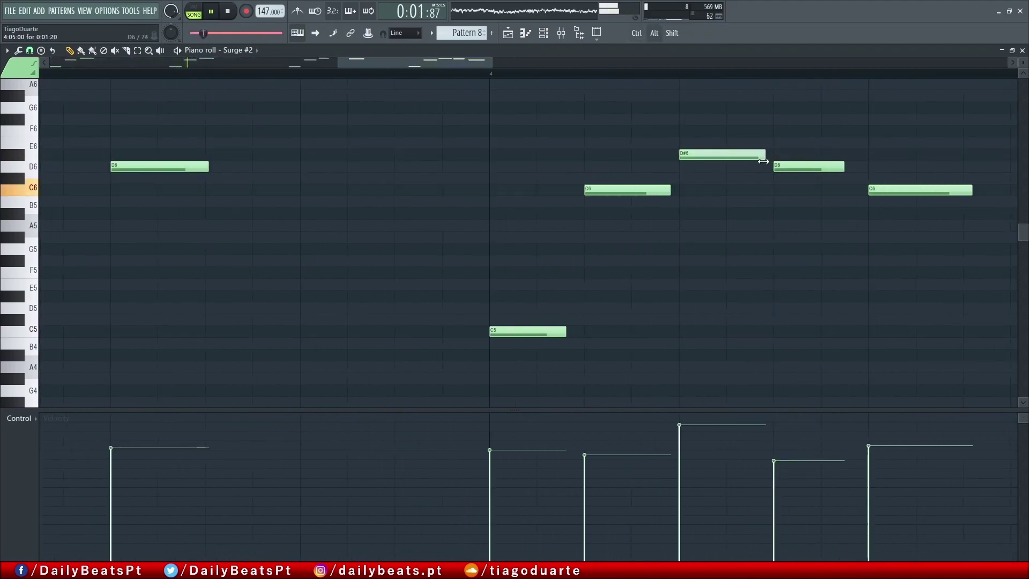
scroll(772, 295, "down", 4)
key("F7")
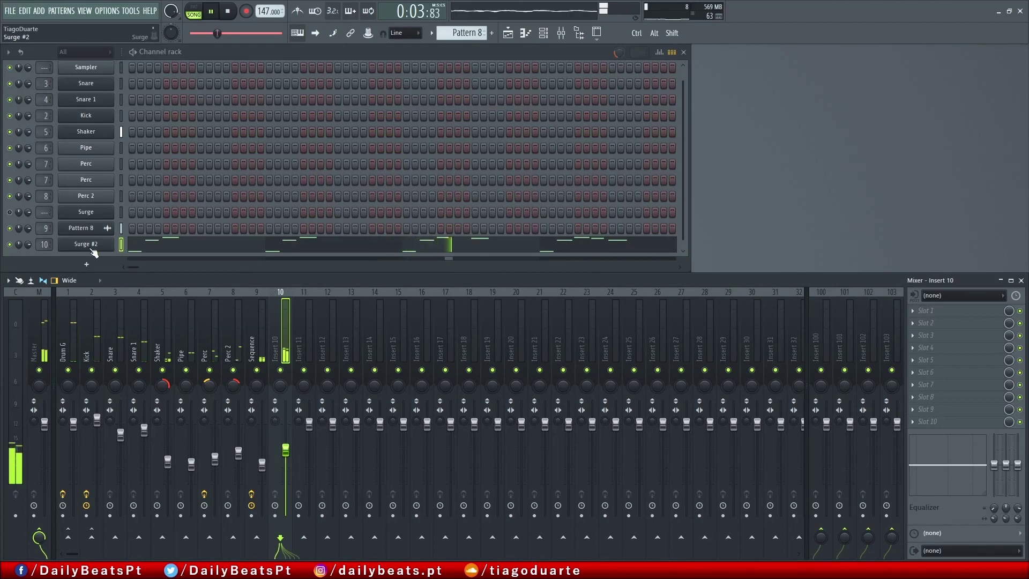
Step: Look through the patch list of Surge #2, including the factory MPE category
left_click_drag(351, 150, 357, 104)
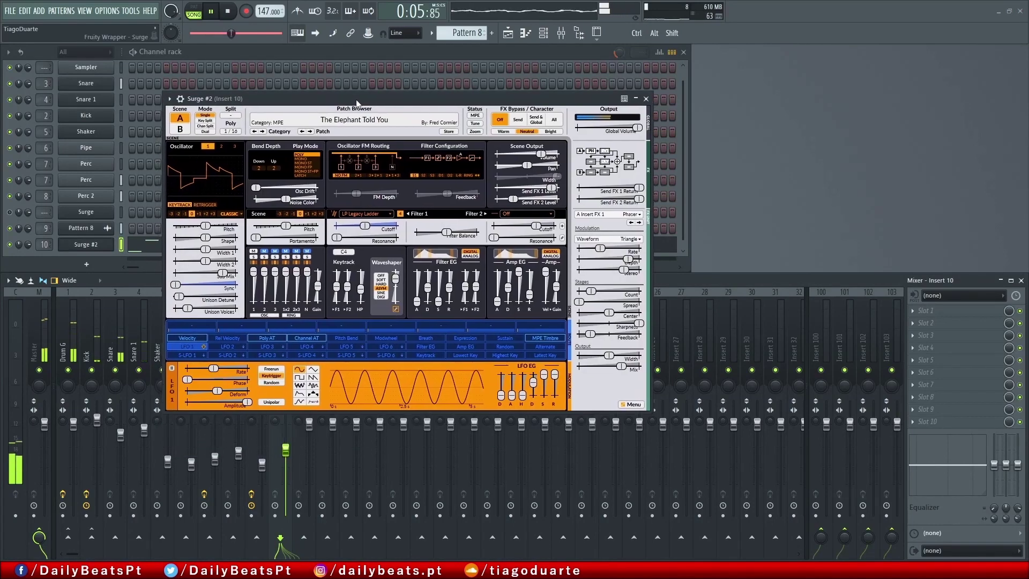
left_click(326, 129)
mouse_move(377, 201)
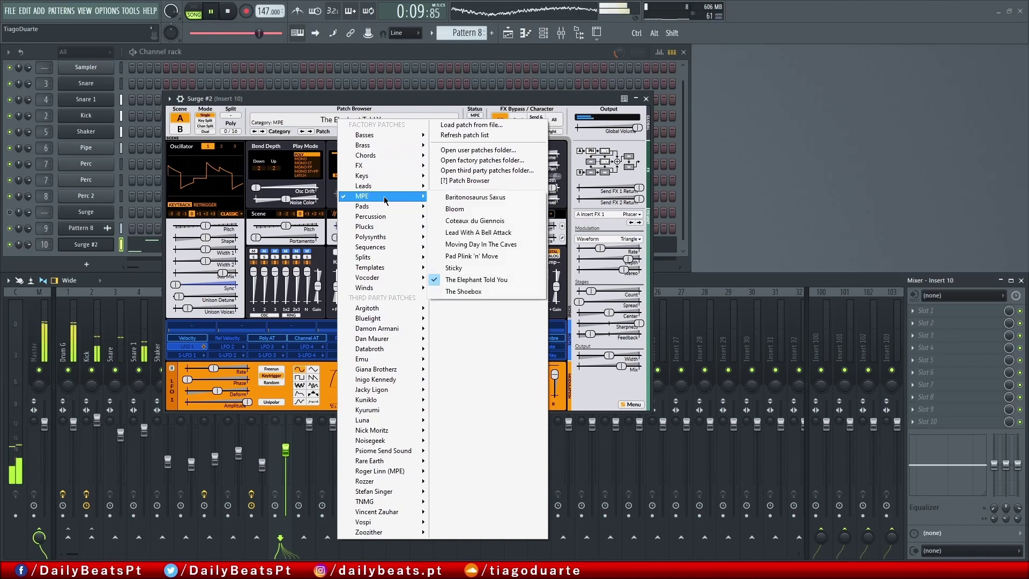
left_click(302, 105)
left_click(310, 131)
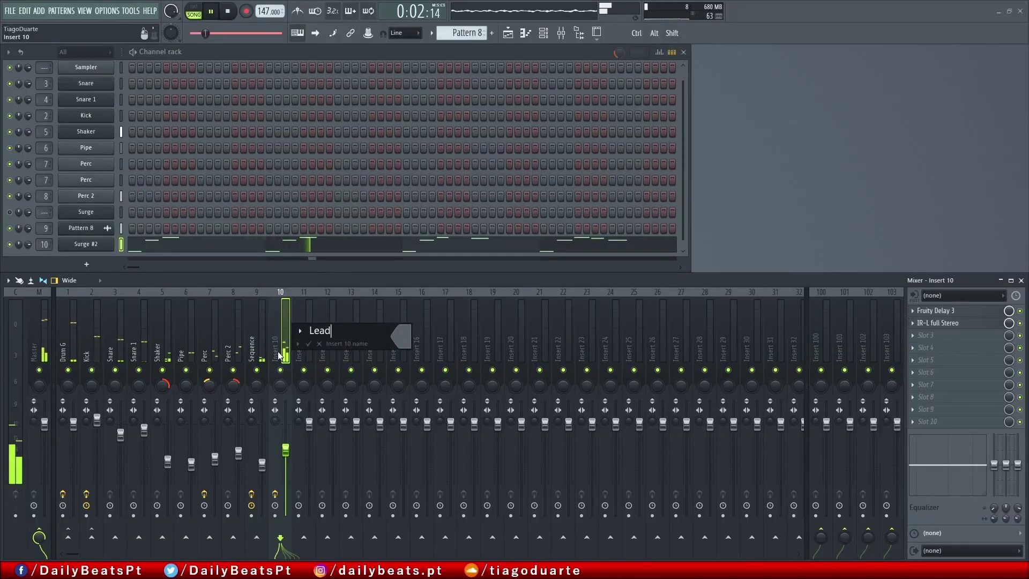
Step: Rename mixer track Insert 10 as "Lead" and fine-tune its volume to about 73%
key("Return")
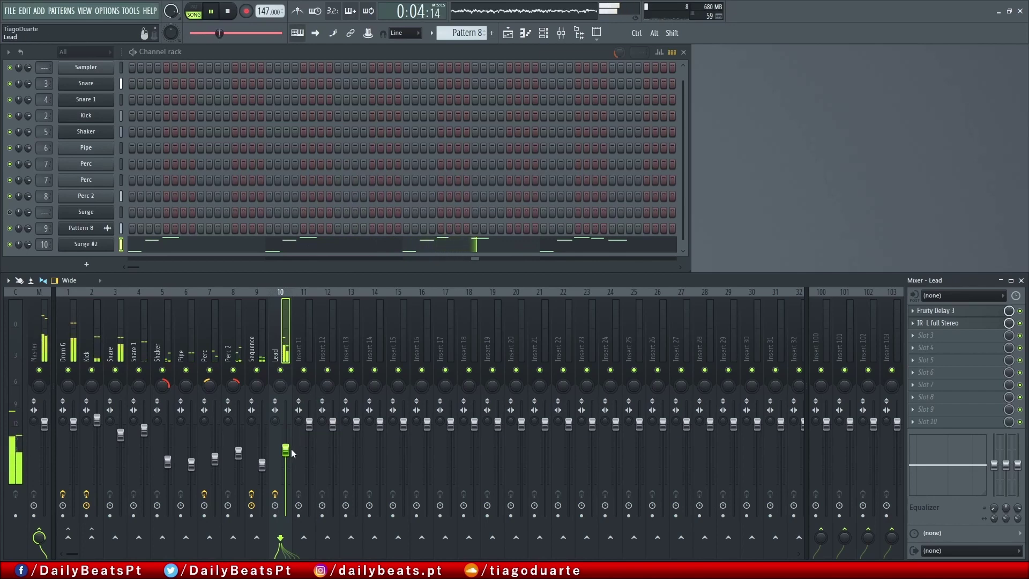
left_click_drag(287, 450, 287, 450)
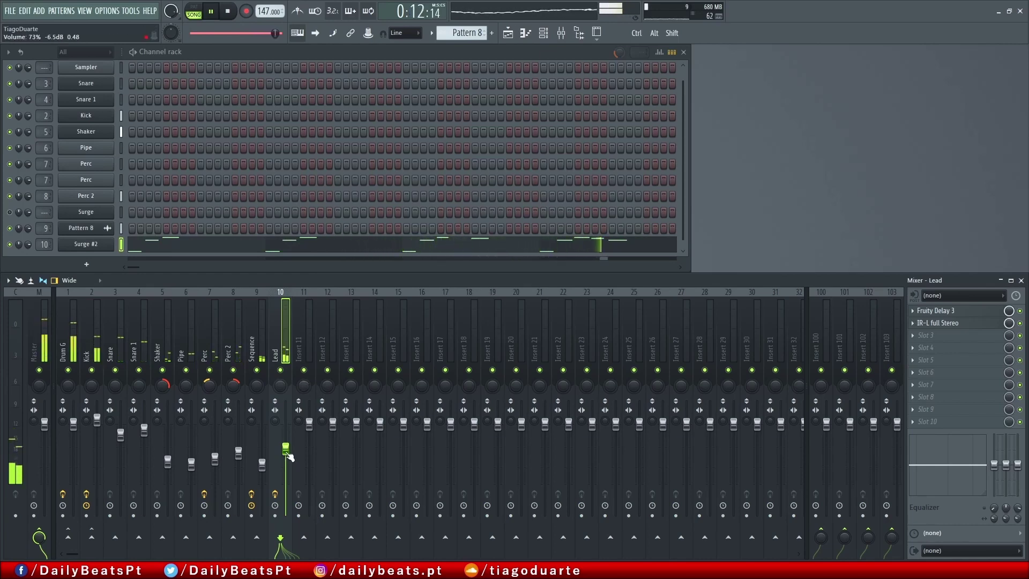
left_click_drag(287, 453, 287, 452)
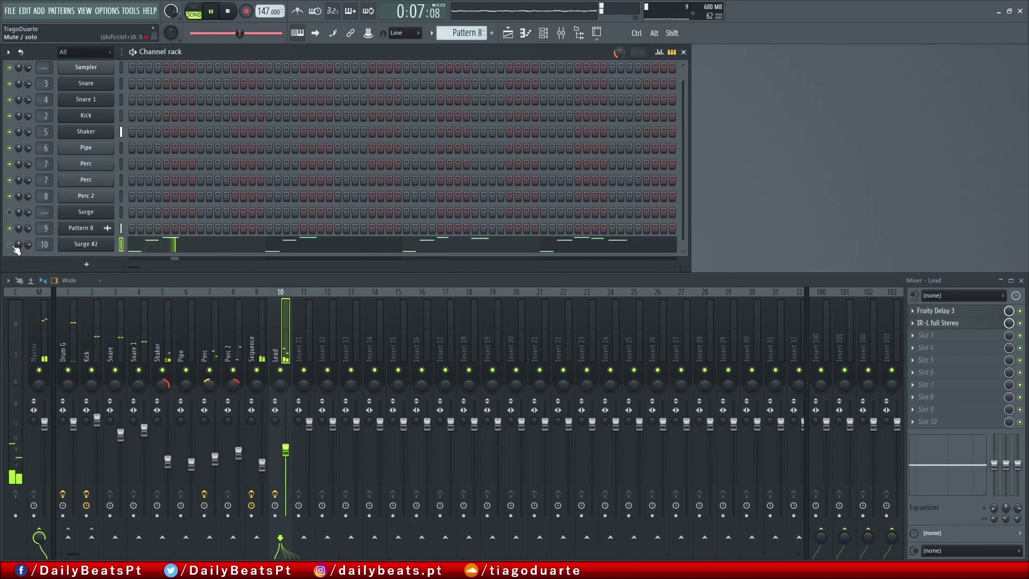
Step: Mute the Surge #2 channel and add a third Surge channel
left_click(86, 265)
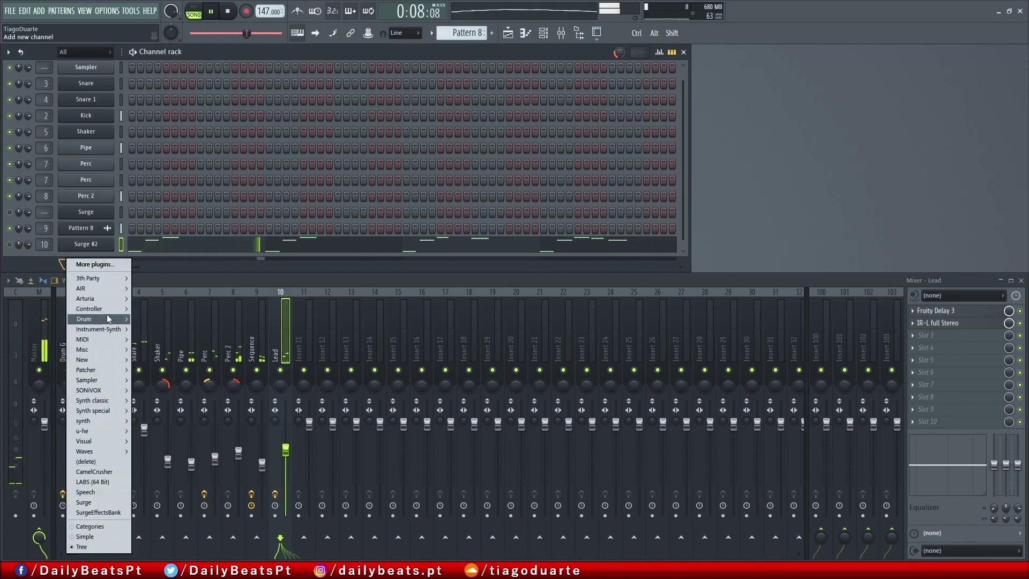
left_click(95, 500)
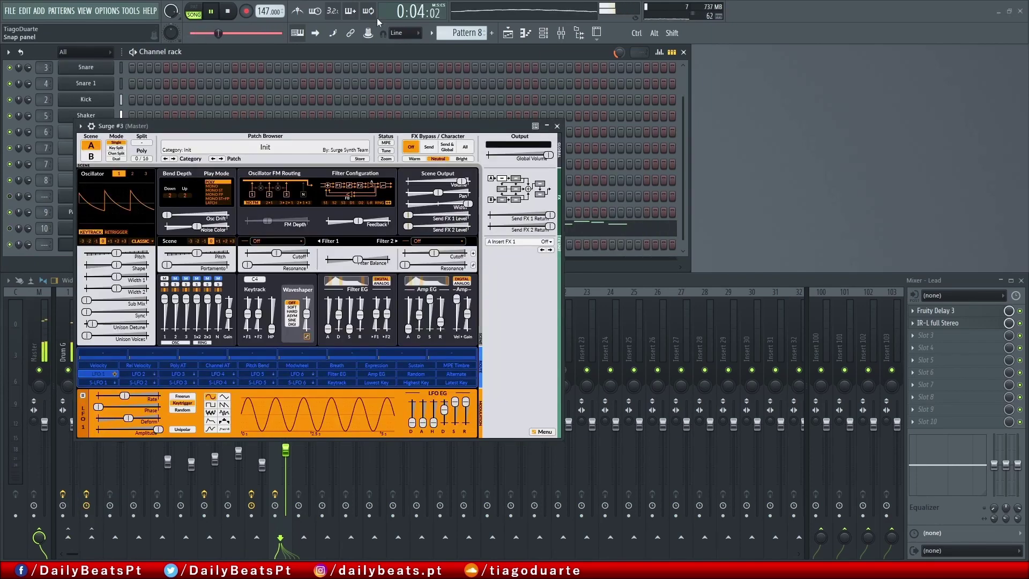
Step: Audition a factory Winds patch in Surge #3, settle on the Keys patch Church and close the synth's window
left_click(279, 141)
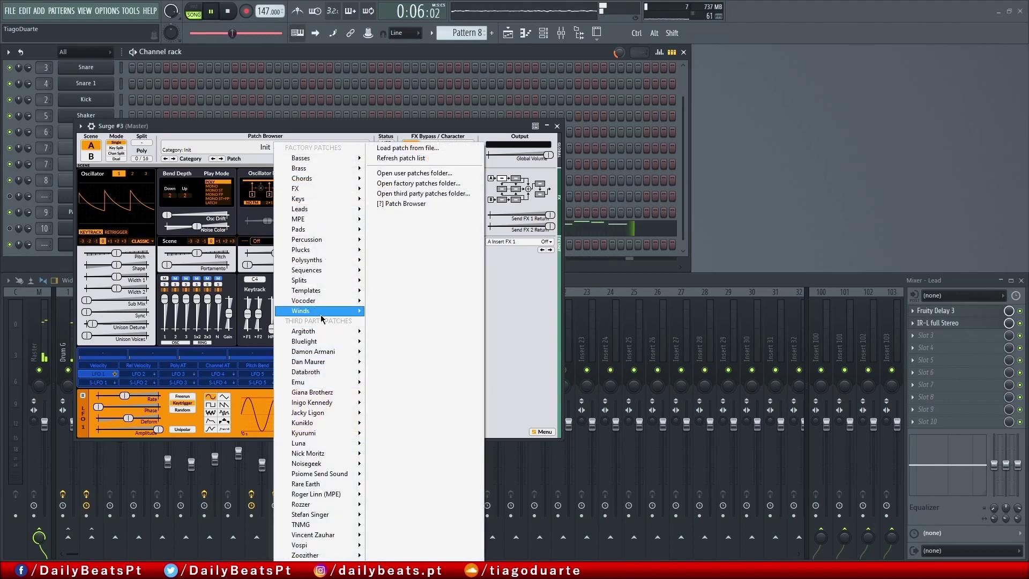
mouse_move(321, 317)
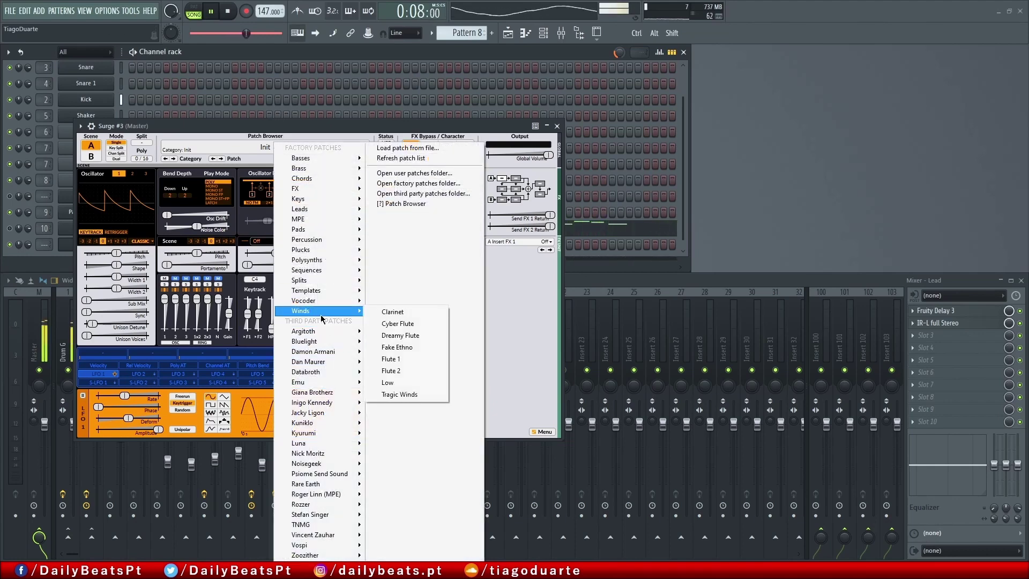
left_click(405, 359)
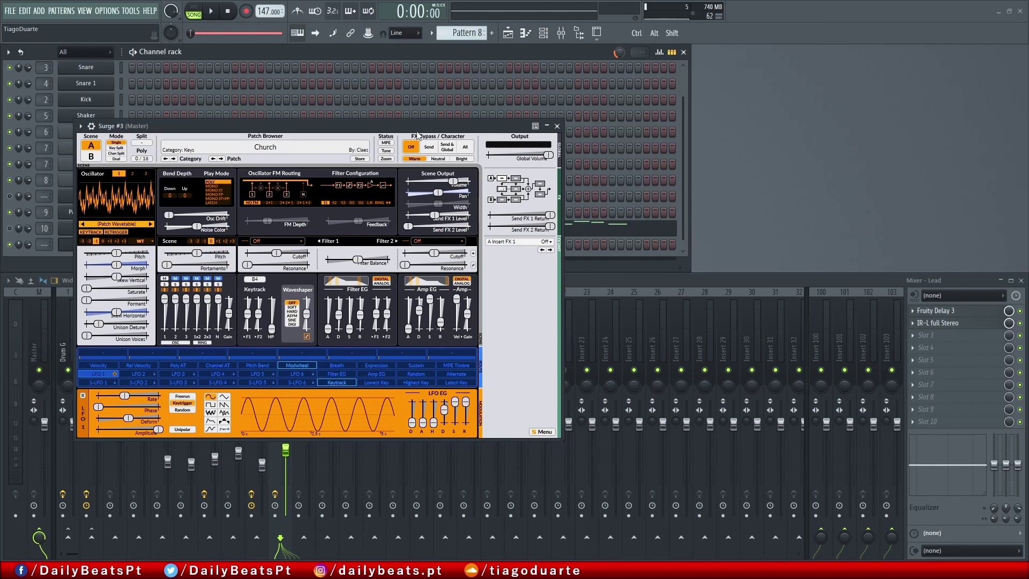
left_click(557, 127)
Step: Duplicate the whole eight-bar playlist arrangement once so it spans 16 bars
left_click(509, 34)
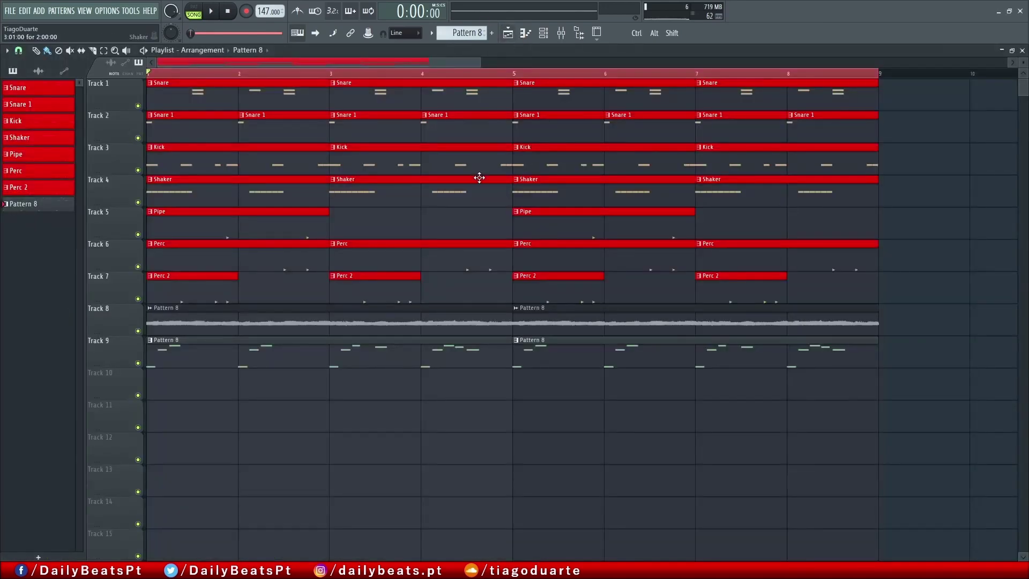
scroll(476, 214, "down", 5)
key("ctrl+b")
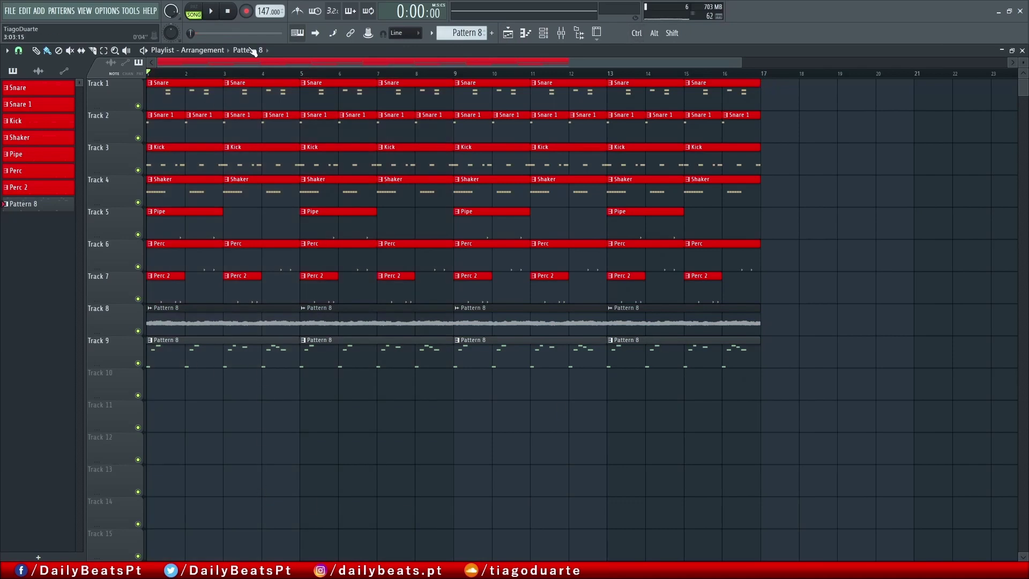
Step: Select the empty Pattern 9 and place it on Track 10 as one clip covering bars 1 to 16
scroll(460, 38, "down", 1)
left_click(185, 375)
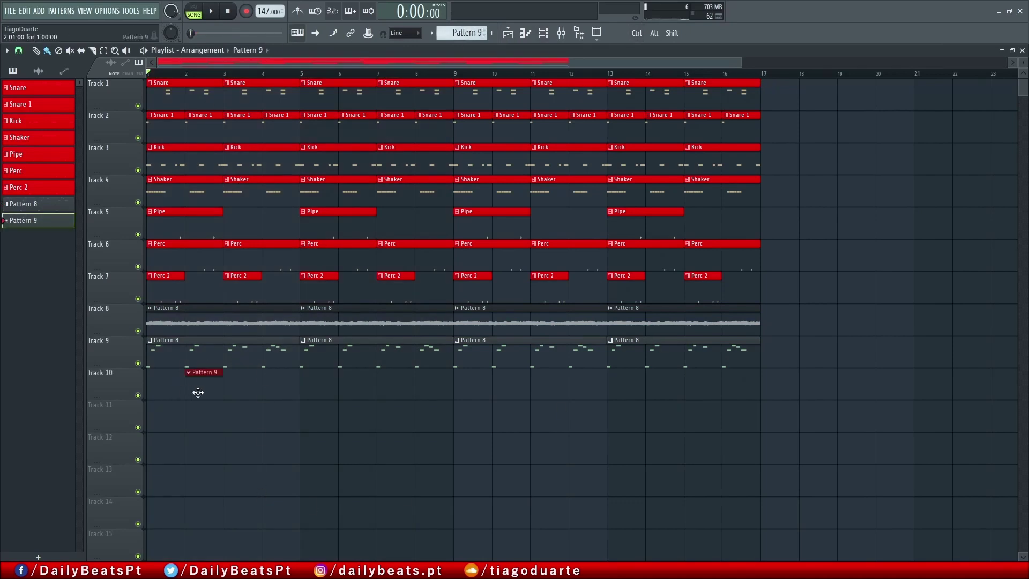
left_click_drag(181, 392, 712, 390)
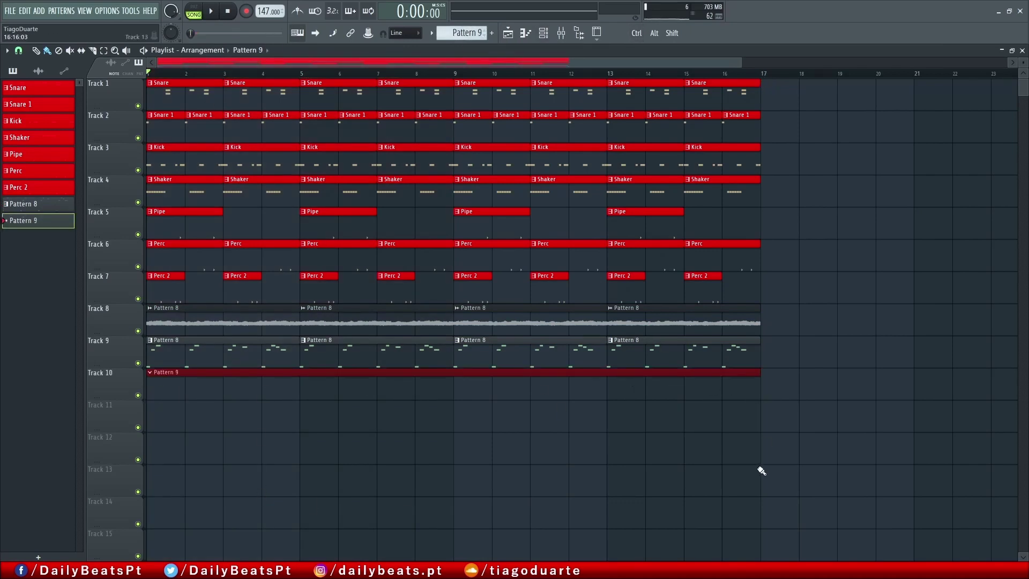
left_click_drag(762, 471, 754, 442)
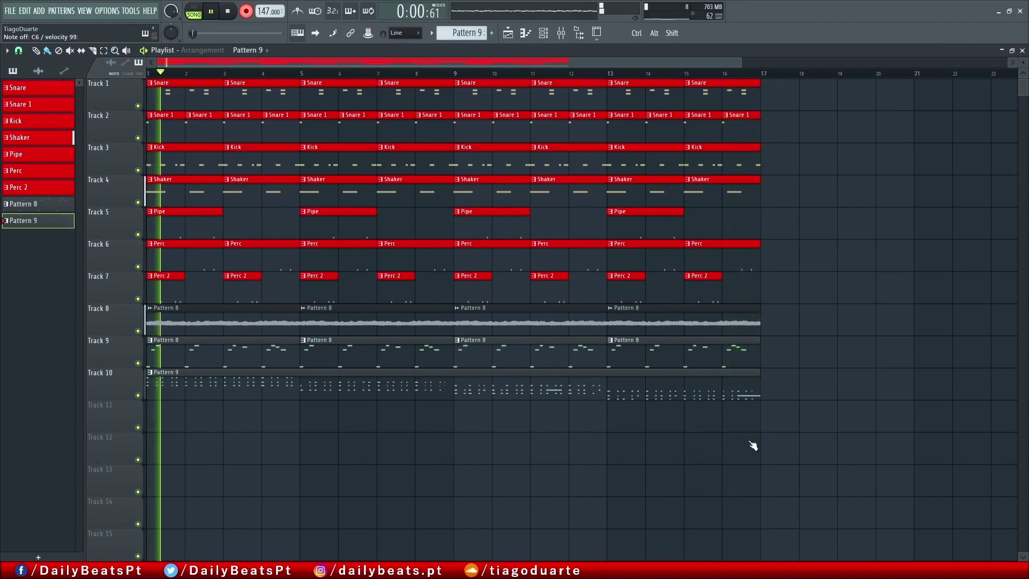
Step: Open the recorded notes of the Pattern 9 clip on Track 10 for inspection
double_click(343, 394)
scroll(355, 319, "down", 3)
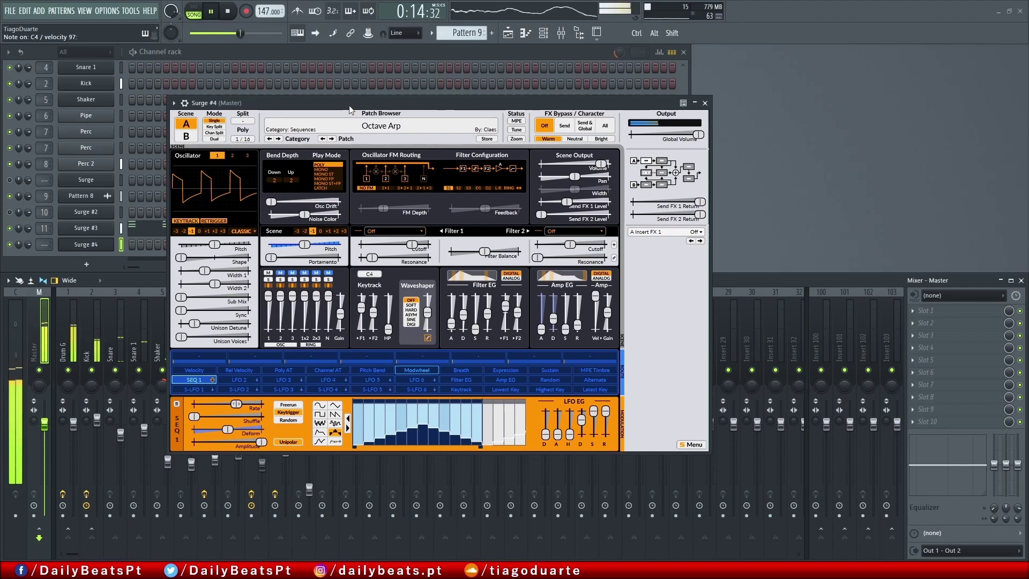
Step: Close the Surge #4 window, stop playback, and draw a four-bar C4 note from bar 1 for Surge #4 in Pattern 10
left_click(705, 103)
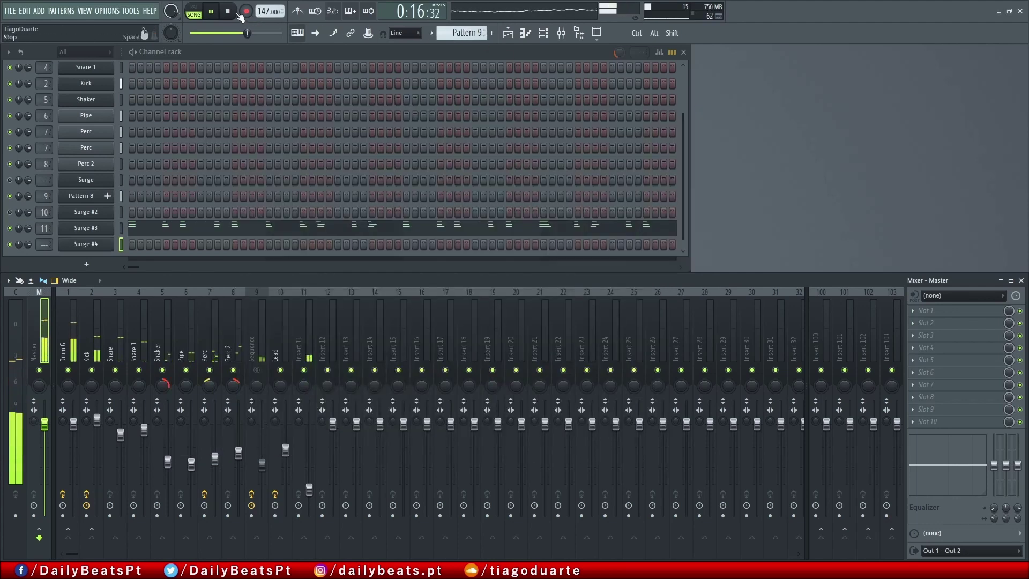
key("space")
scroll(460, 33, "down", 1)
right_click(111, 242)
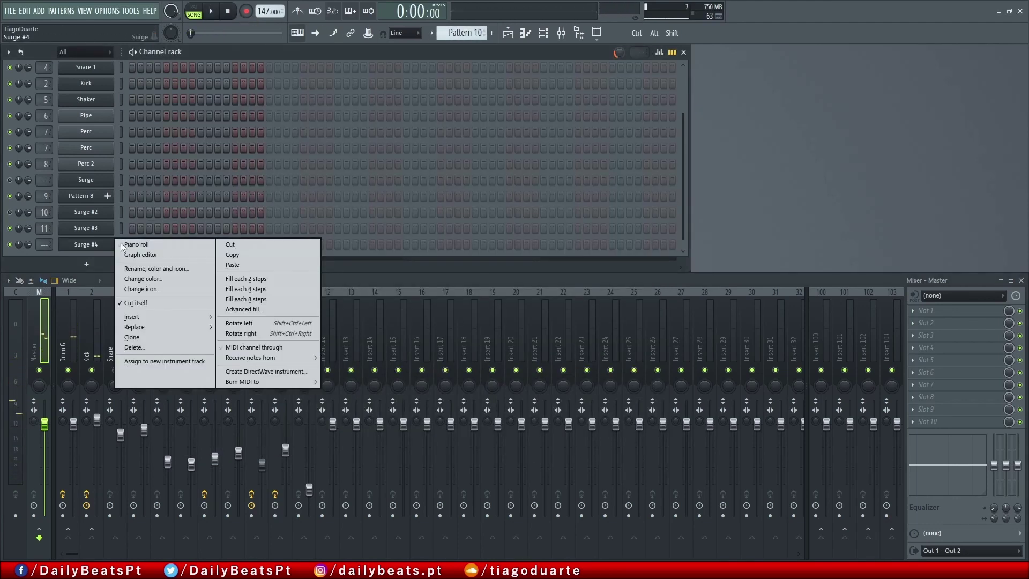
left_click(138, 244)
scroll(69, 263, "down", 10)
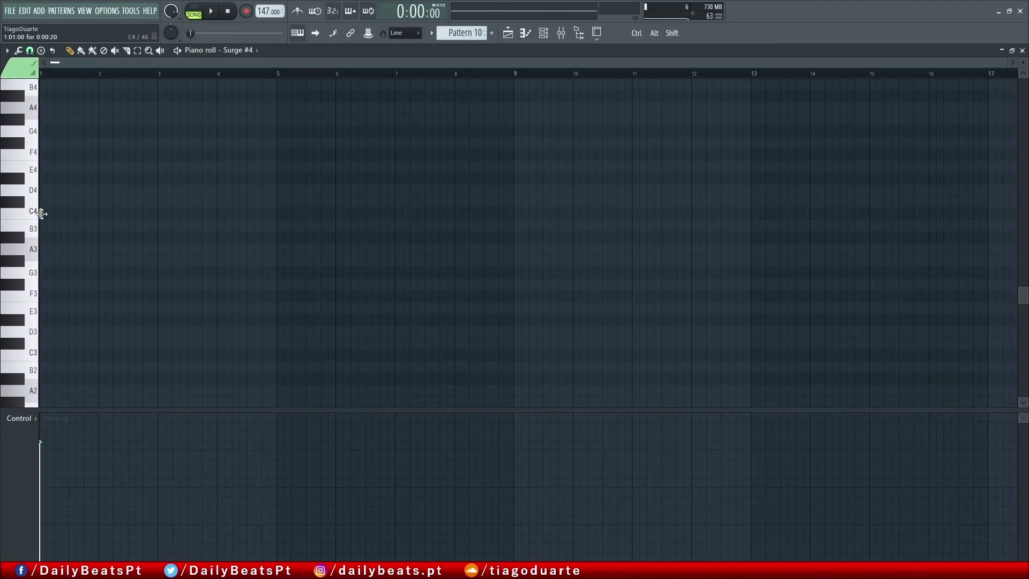
left_click_drag(63, 213, 279, 217)
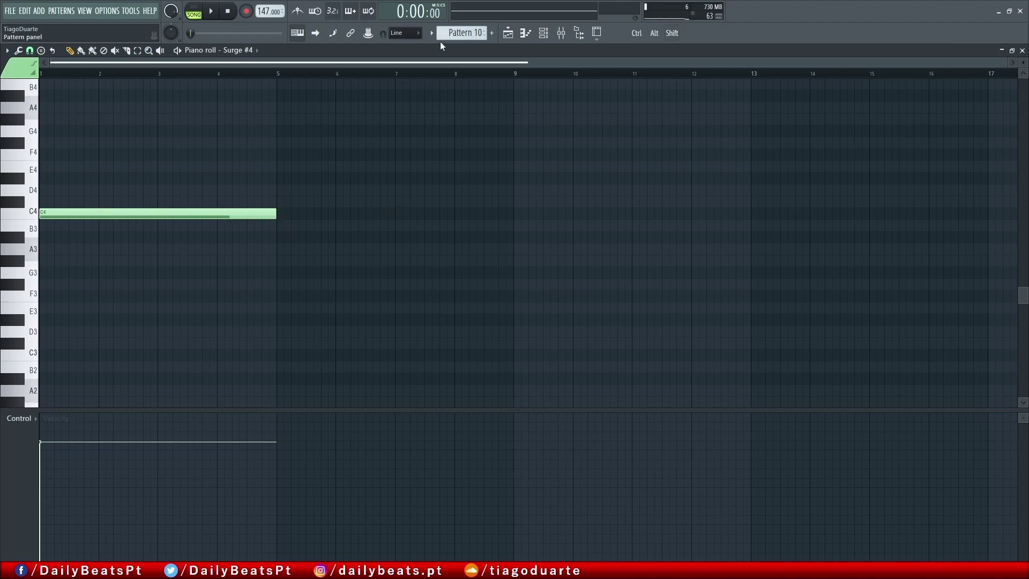
Step: Render Pattern 10 to an audio clip and place it on Track 11 starting at bar 1
left_click(461, 33)
left_click(504, 217)
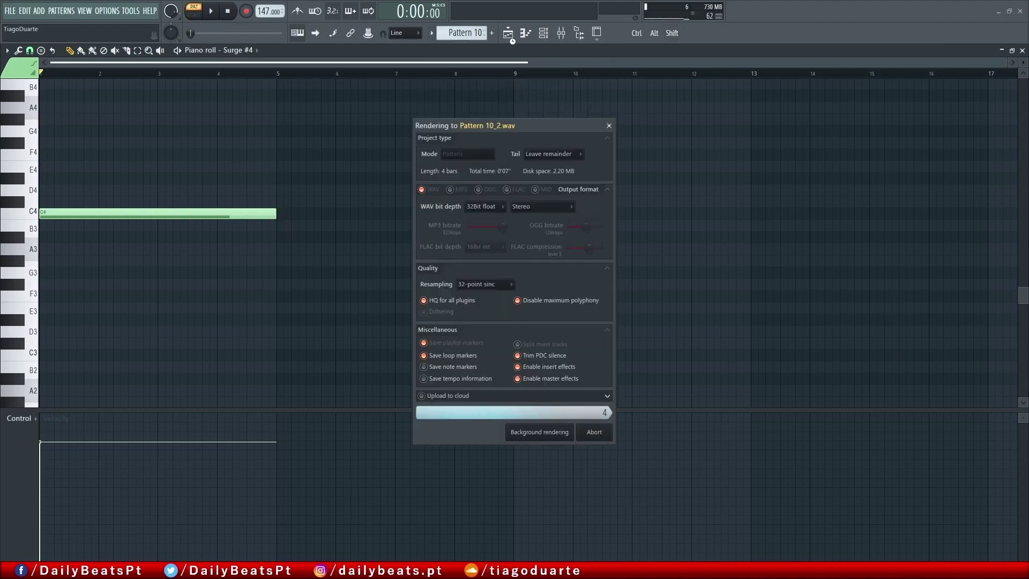
left_click(509, 35)
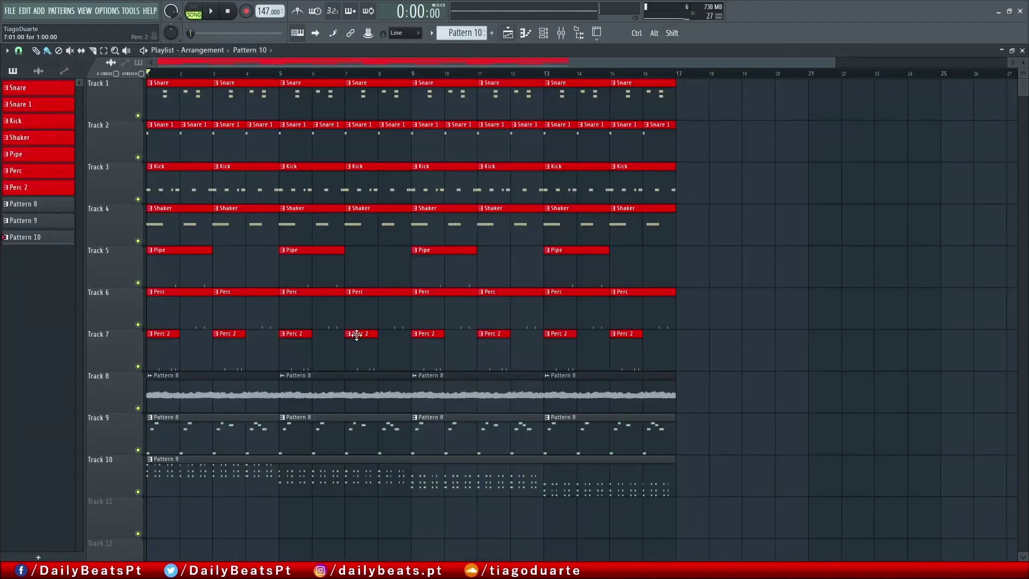
left_click(723, 539)
left_click_drag(735, 527, 156, 547)
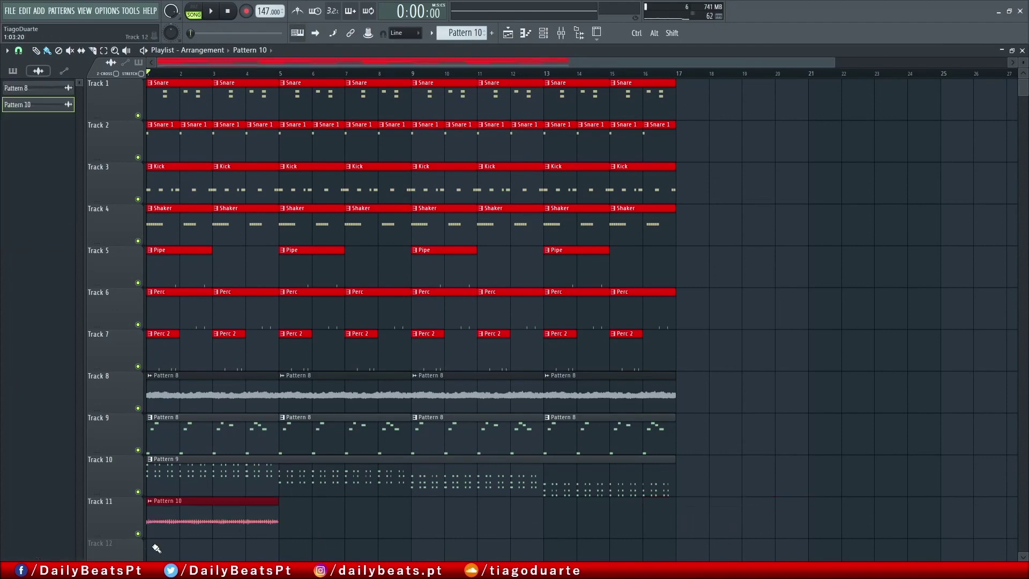
Step: Solo Track 11 and play the rendered Pattern 10 clip on its own
right_click(138, 534)
key("space")
scroll(200, 471, "up", 4)
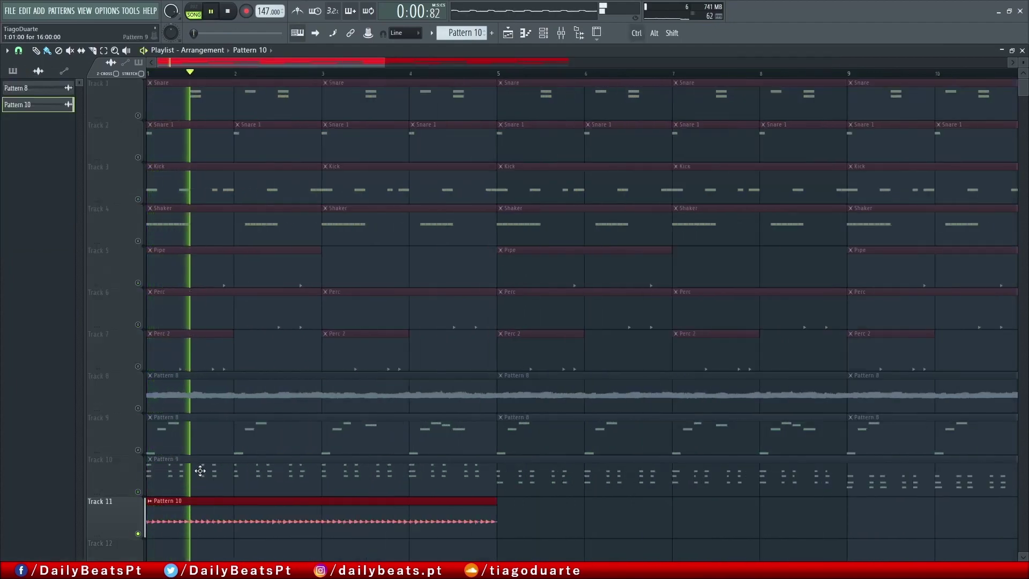
left_click_drag(291, 432, 333, 356)
left_click(274, 518, "ctrl")
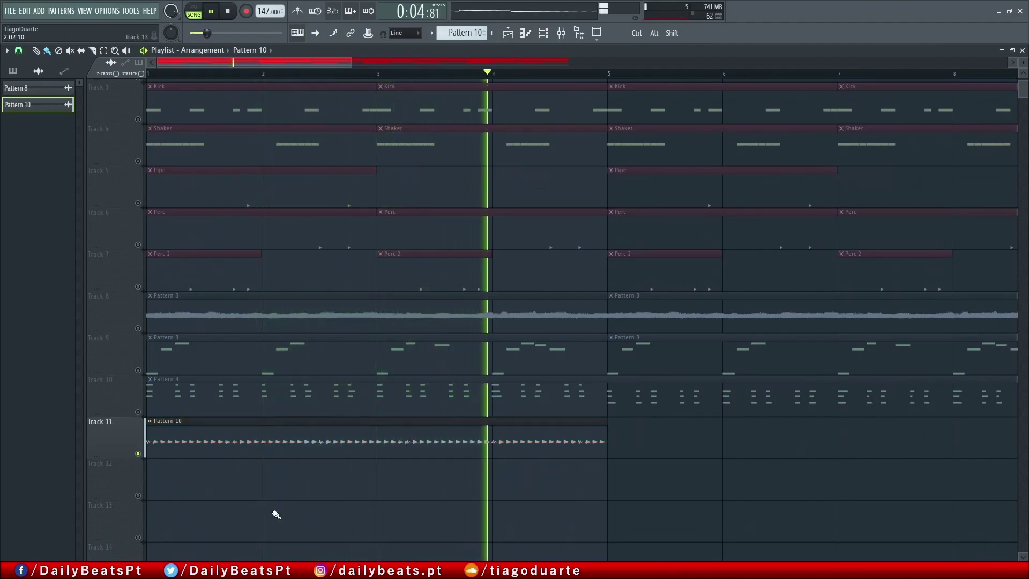
key("space")
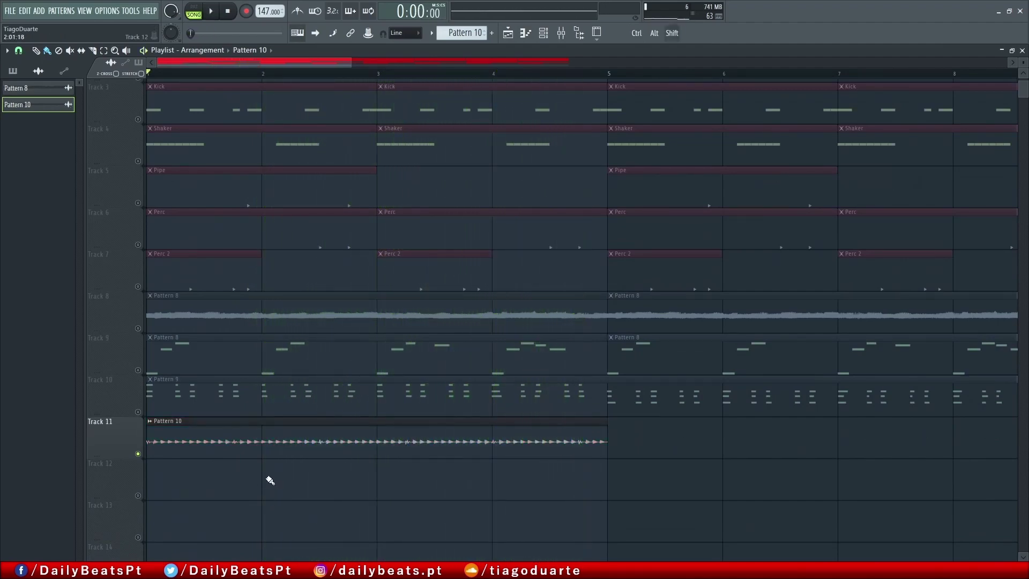
Step: Cut the Track 11 clip to one bar, repeat it across bars 1 to 4, and unsolo the track
right_click(290, 448)
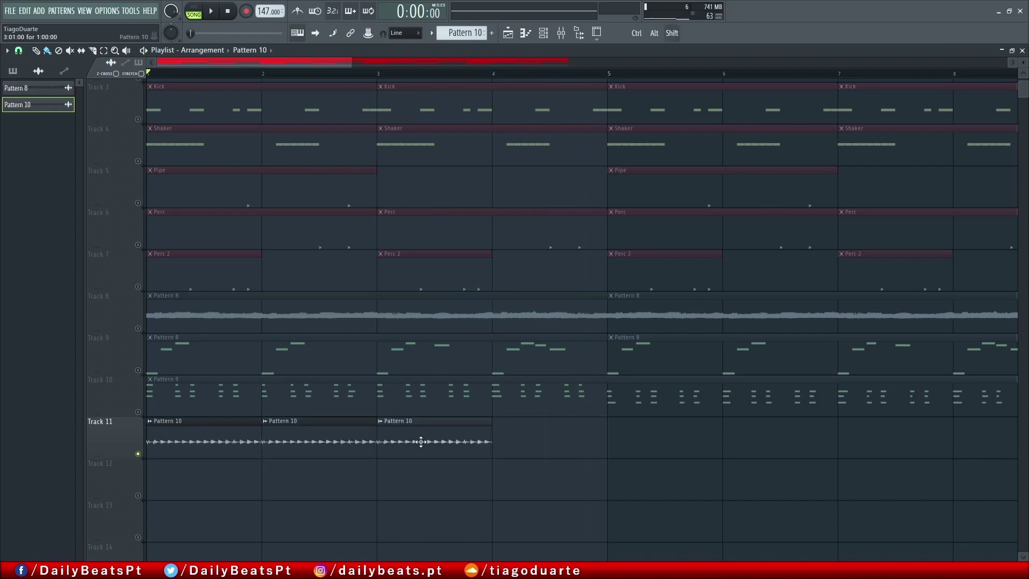
scroll(471, 488, "down", 5)
key("space")
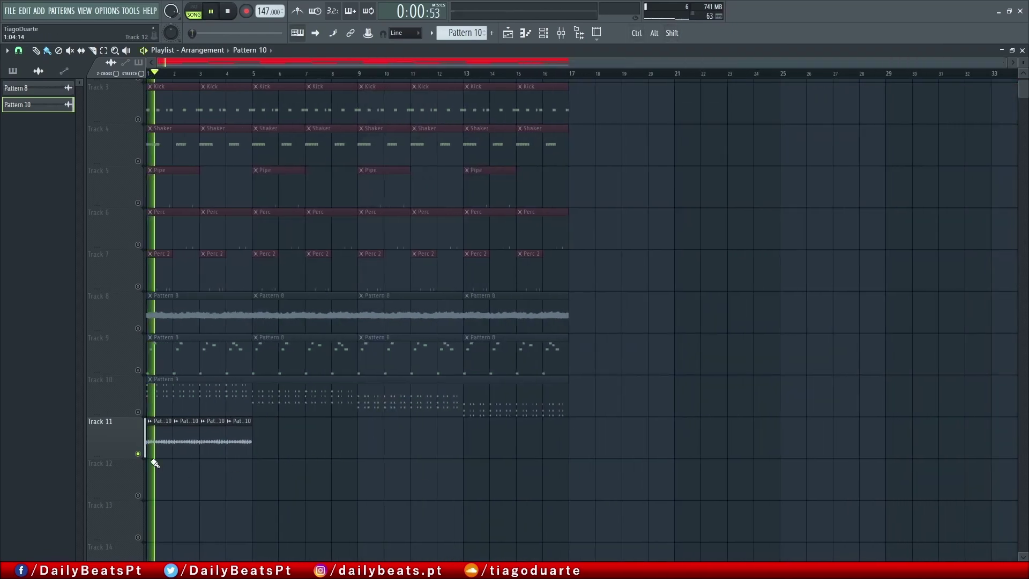
right_click(139, 455)
key("space")
key("space")
Step: Route the Pattern 10 audio channel to mixer insert 12
key("F7")
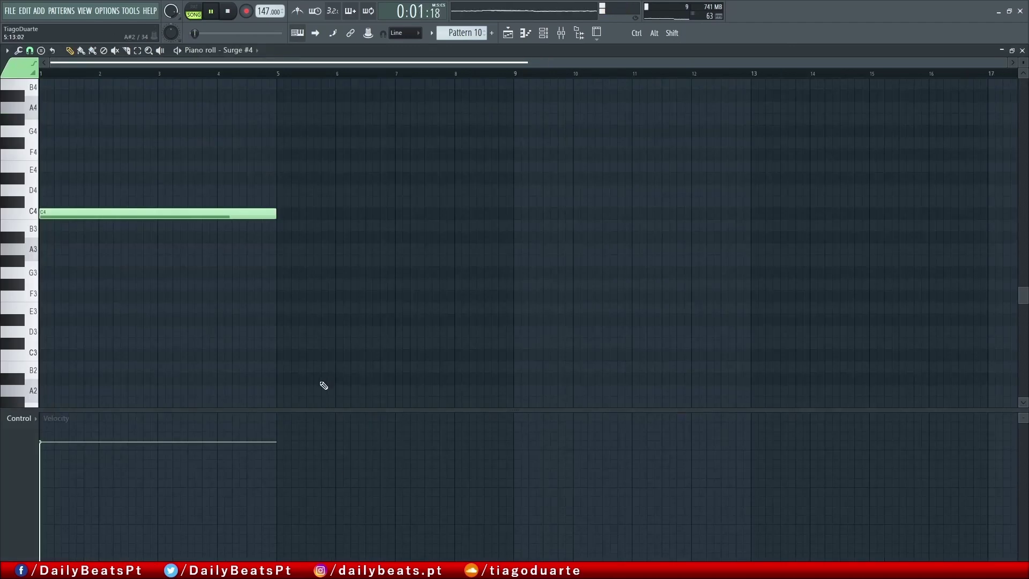
key("Escape")
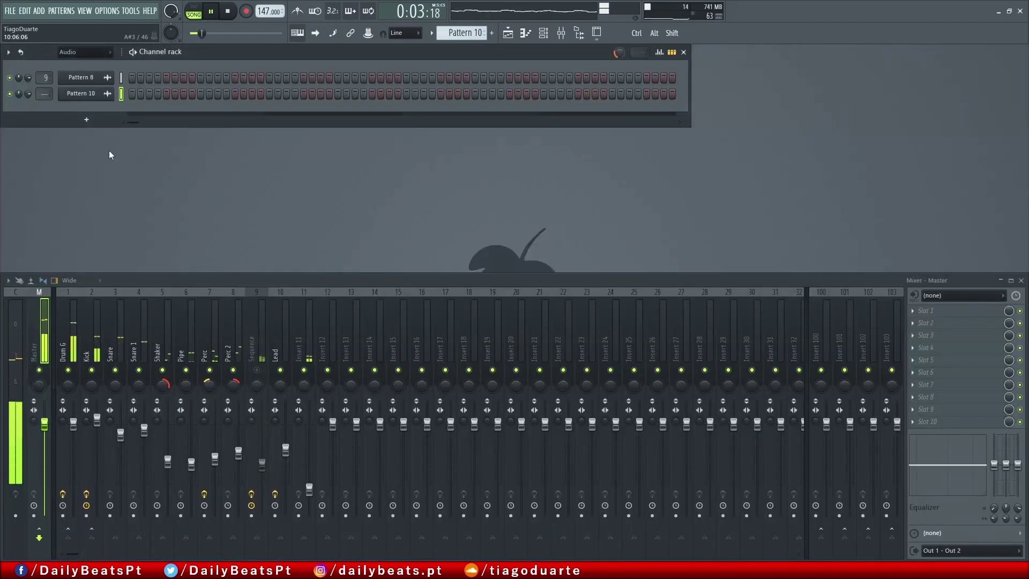
scroll(44, 94, "up", 13)
scroll(45, 94, "down", 1)
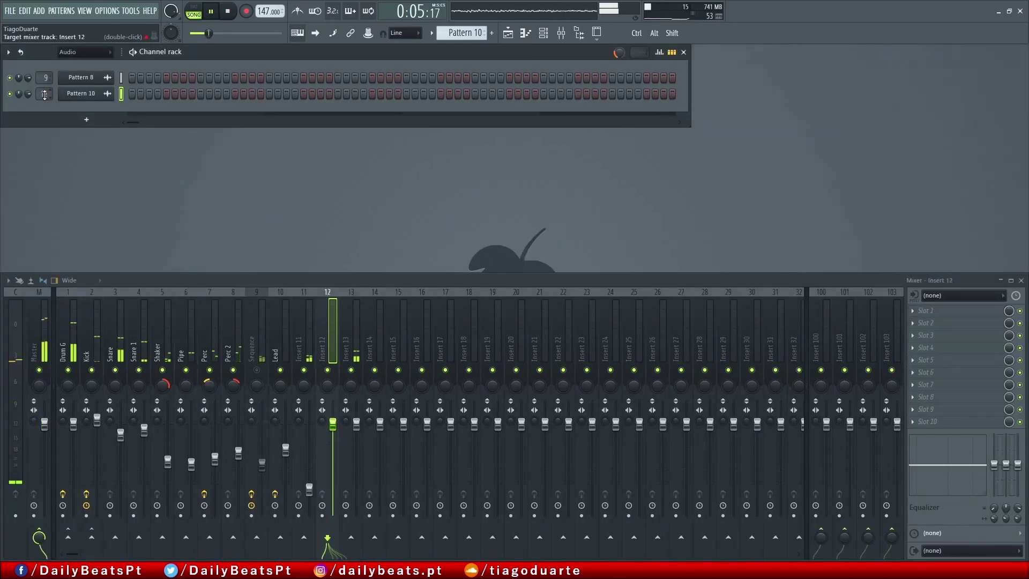
key("space")
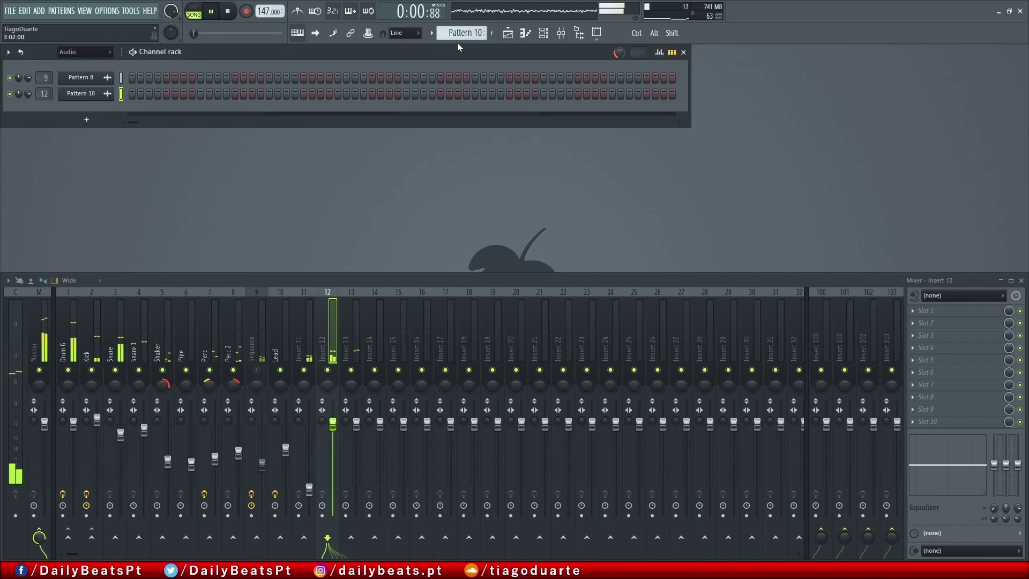
Step: Repeat the one-bar Pattern 10 clips on Track 11 for 16 bars and move them to bars 17 to 32
key("F5")
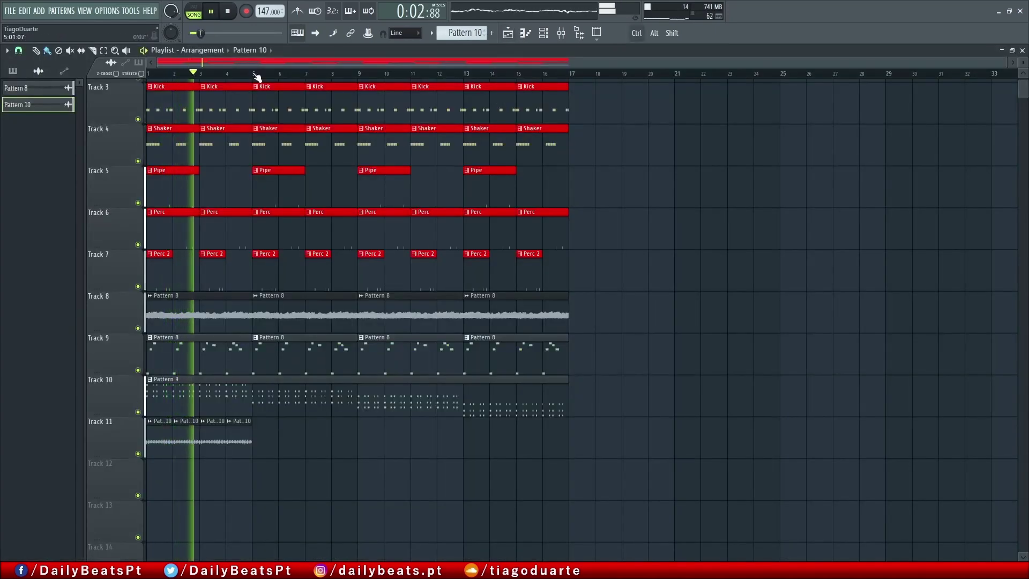
left_click_drag(282, 443, 477, 451)
left_click_drag(609, 457, 568, 447)
key("space")
Step: Duplicate the clips on Tracks 1 to 9 from bars 1 to 16 into bars 17 to 32
left_click_drag(609, 372, 131, 82)
left_click_drag(246, 170, 691, 110)
left_click_drag(601, 115, 574, 117)
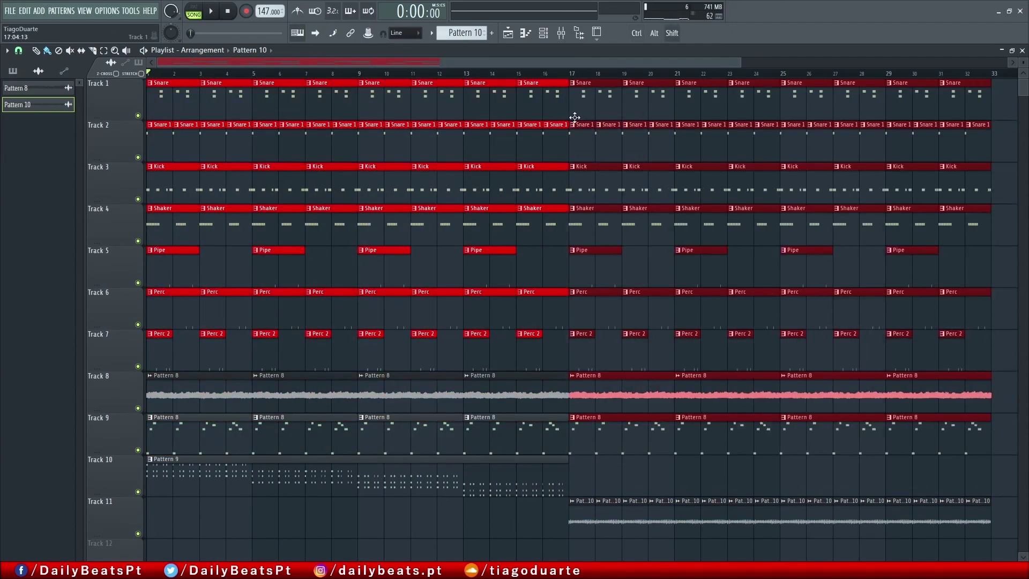
Step: Place four Pattern 8 note clips on Track 9 at bars 33 to 48 and delete those in bars 1 to 32
scroll(602, 306, "down", 2)
left_click(782, 462)
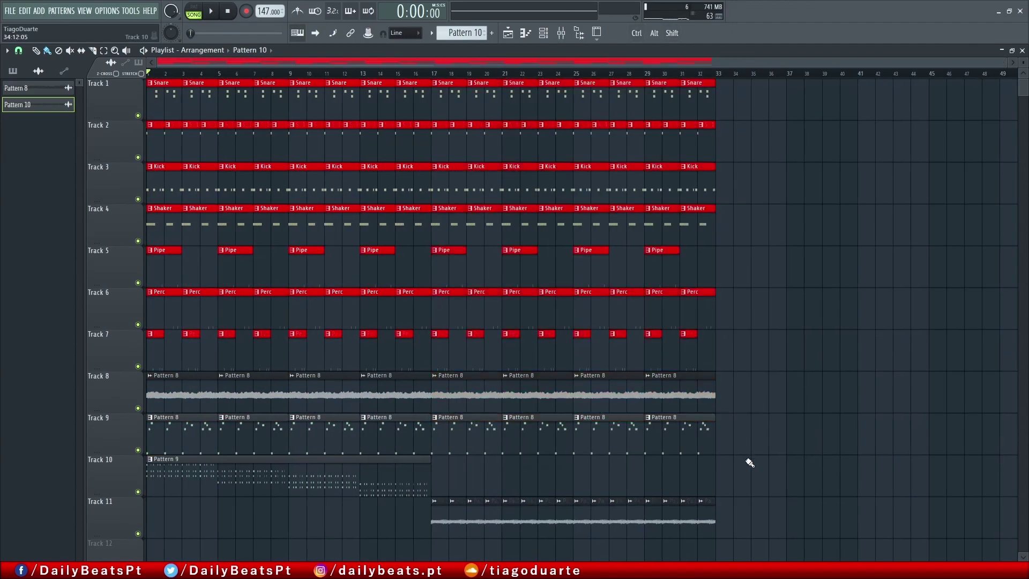
mouse_move(748, 413)
left_mouse_down()
mouse_move(584, 453)
mouse_move(483, 453)
mouse_move(760, 427)
left_mouse_up()
right_click(407, 444)
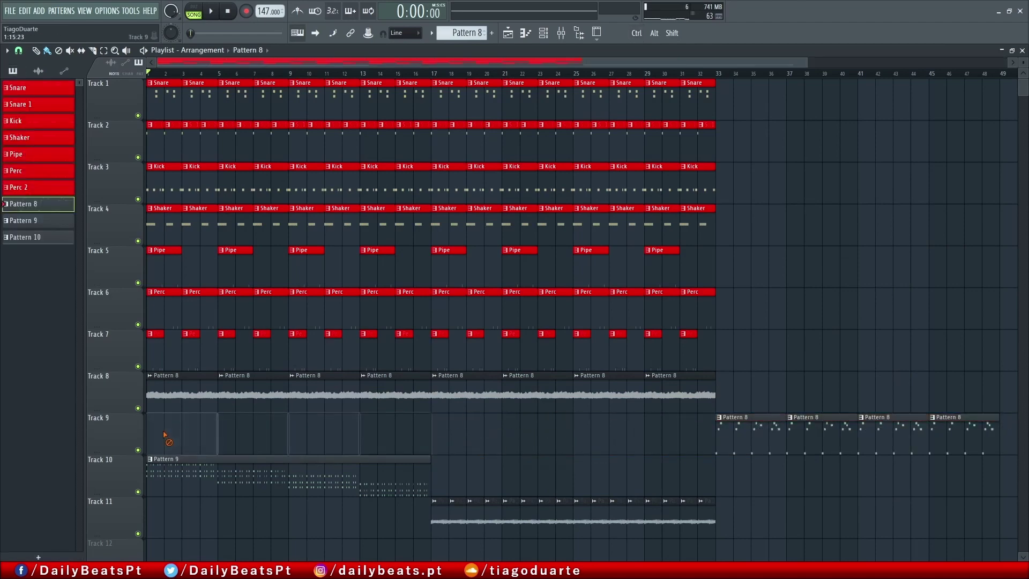
Step: Duplicate the clips on Tracks 1 to 8 from bars 17 to 32 and align the copies to start at bar 33
mouse_move(739, 384)
left_mouse_down()
mouse_move(179, 92)
mouse_move(506, 98)
mouse_move(442, 98)
left_mouse_up()
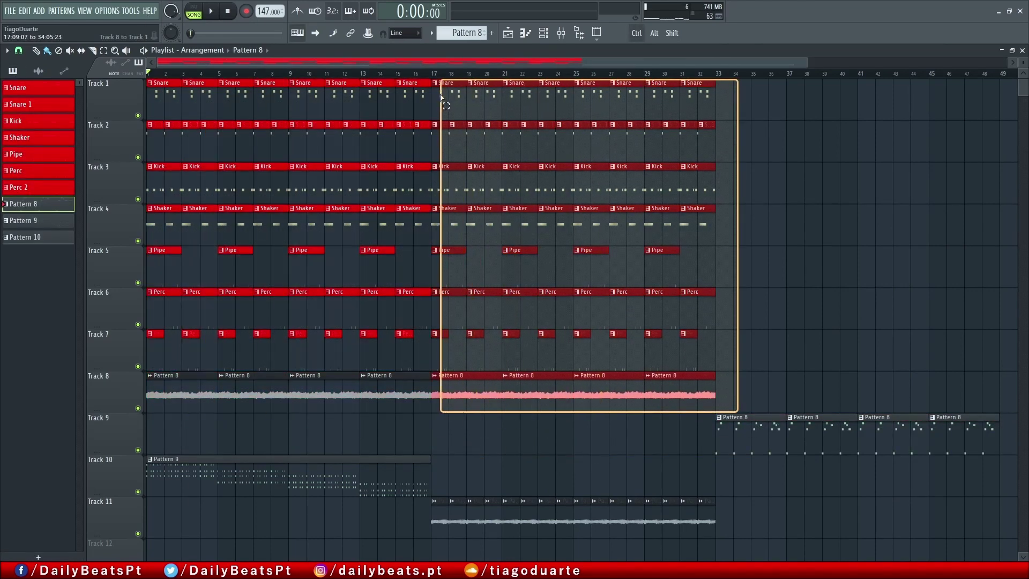
key("ctrl+b")
right_click(719, 129)
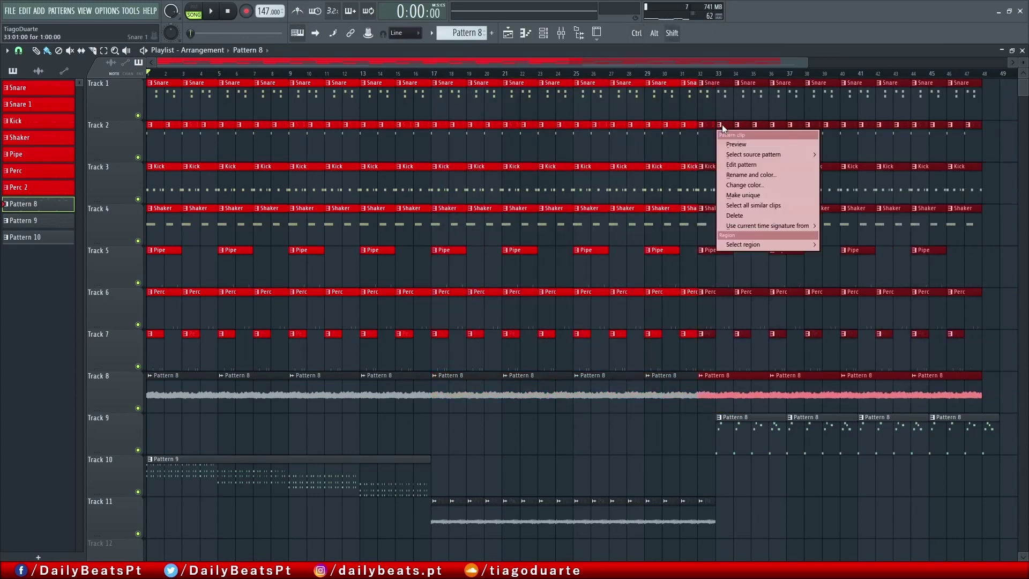
key("ctrl")
left_click_drag(715, 109, 749, 107)
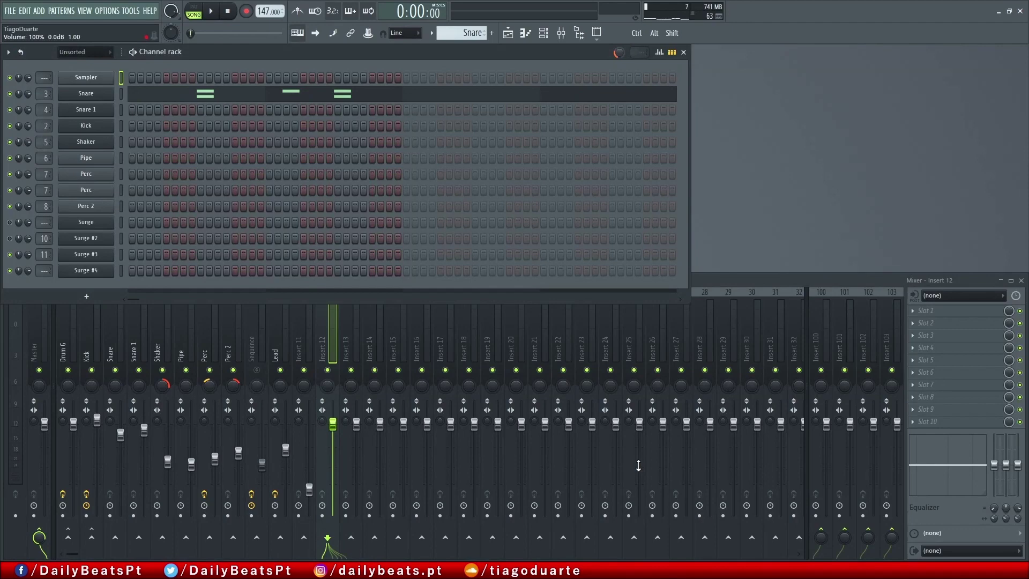
Step: Start playback and unmute the Sequence mixer track
key("space")
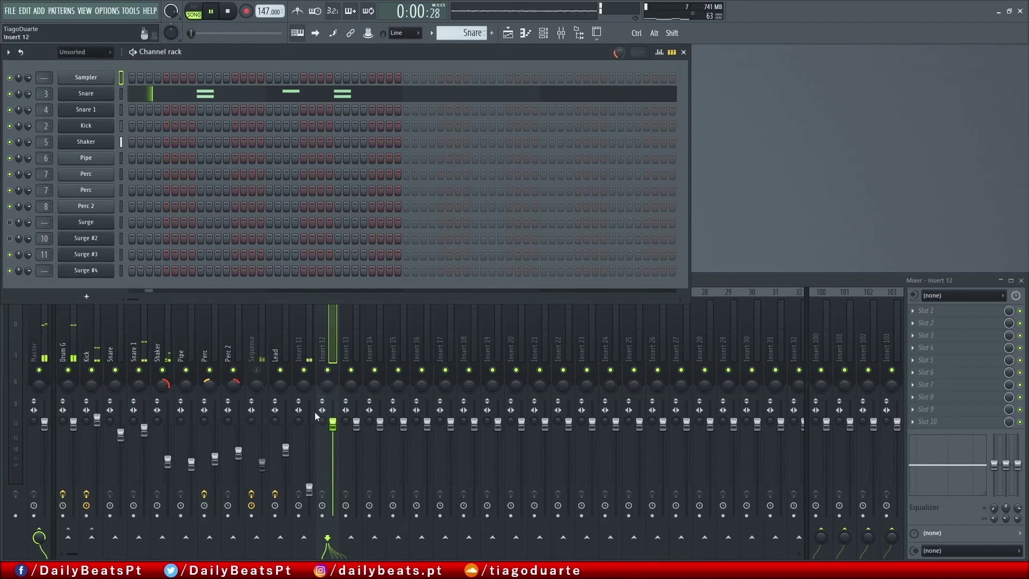
left_click(259, 374)
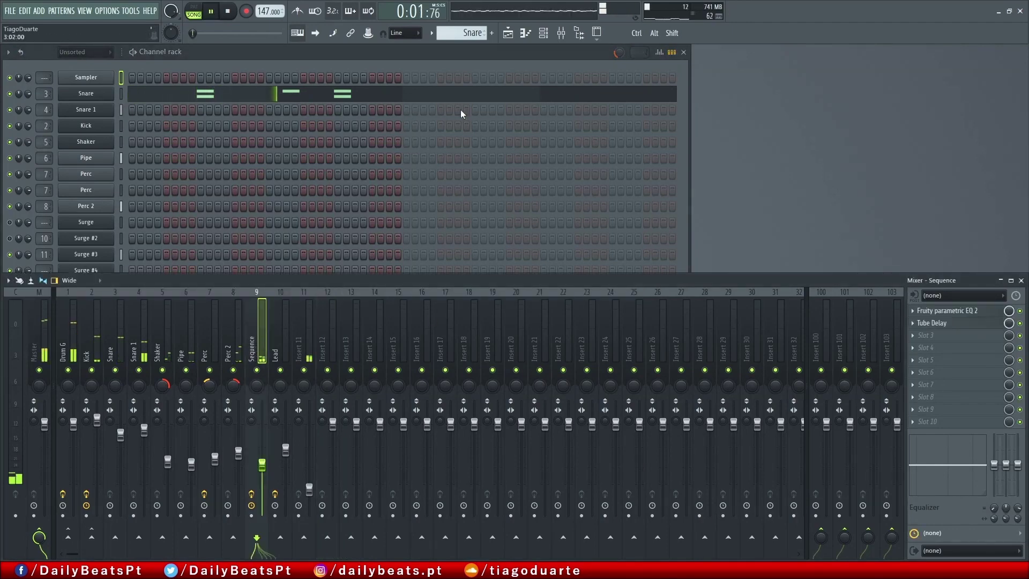
left_click(509, 33)
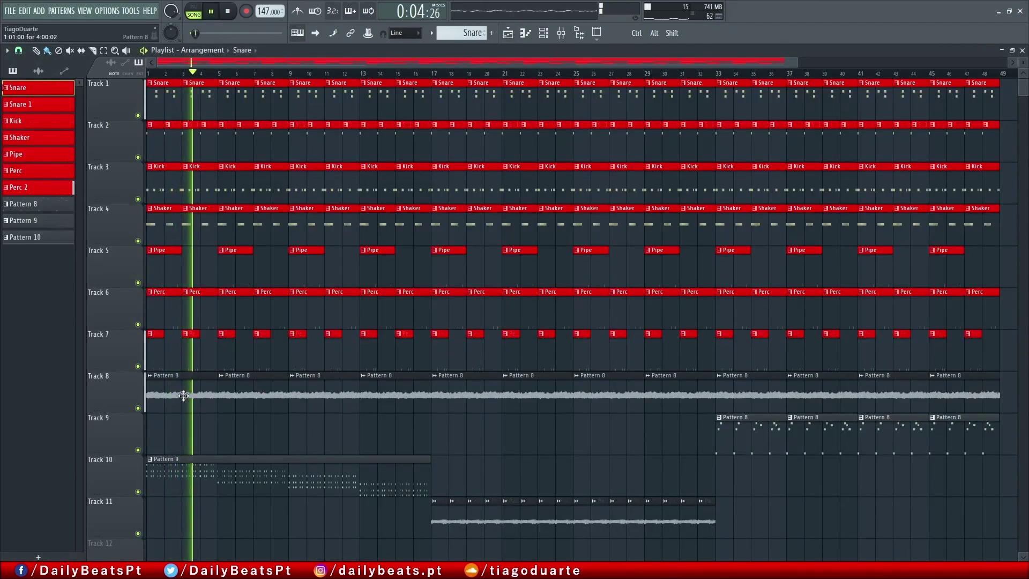
Step: Delete the four Pattern 8 audio clips on Track 8 between bars 17 and 32
scroll(546, 419, "down", 2)
right_click(546, 398)
key("space")
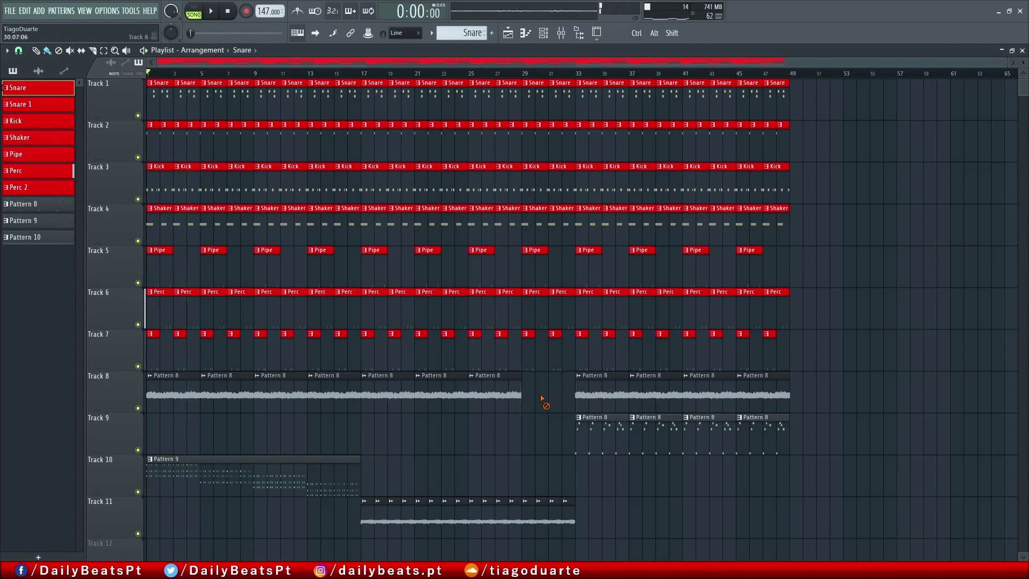
right_click(496, 402)
right_click(443, 402)
right_click(409, 402)
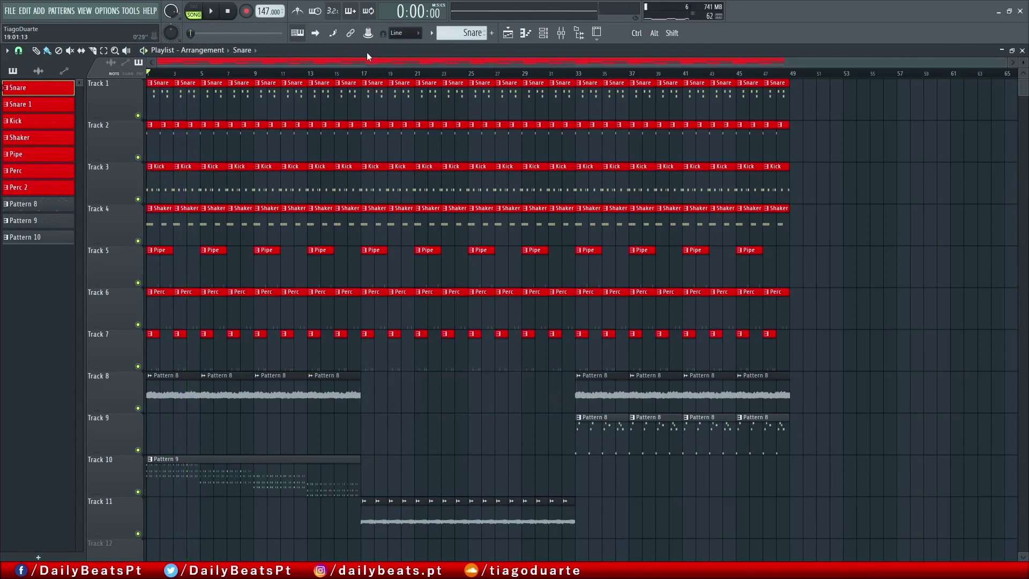
Step: Play the arrangement from bars 17, 1 and 33 in turn to compare the three sections
key("space")
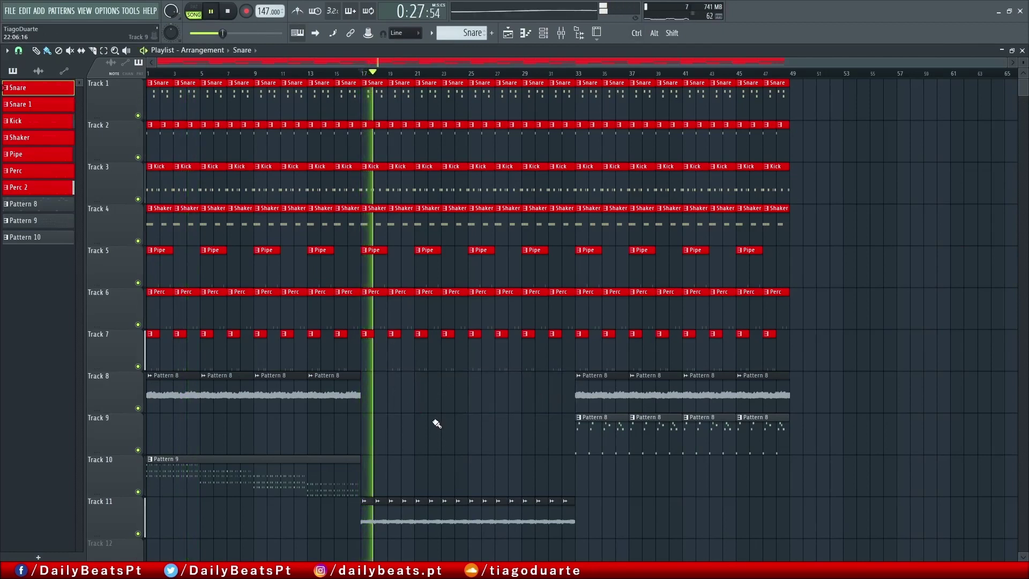
key("space")
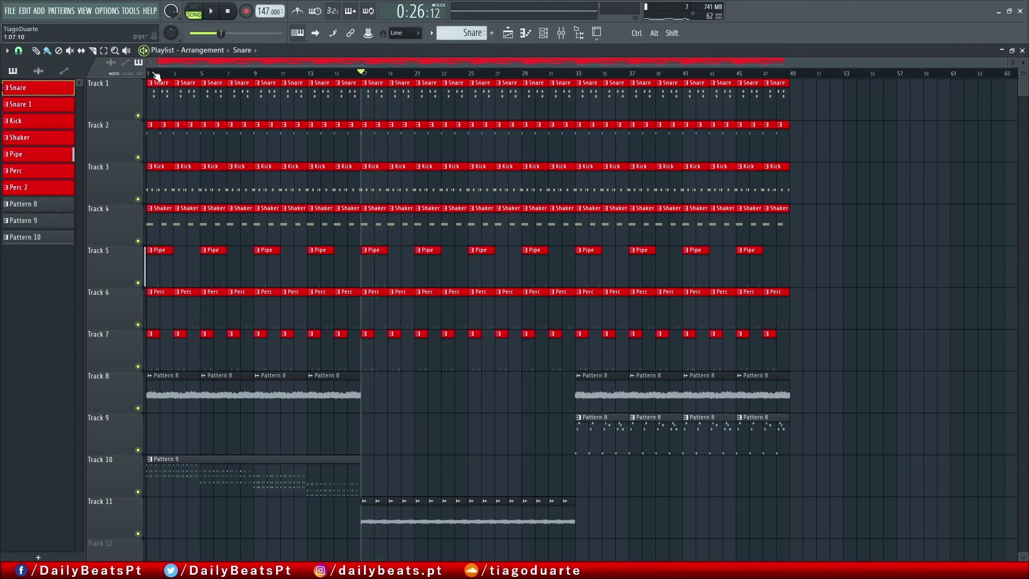
left_click(150, 74)
key("space")
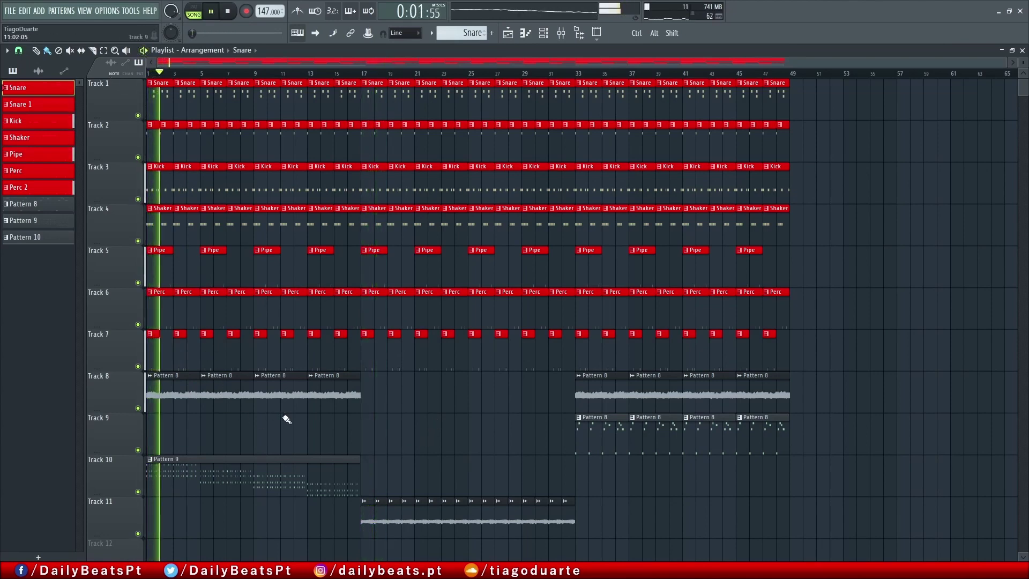
key("space")
left_click(582, 79)
key("space")
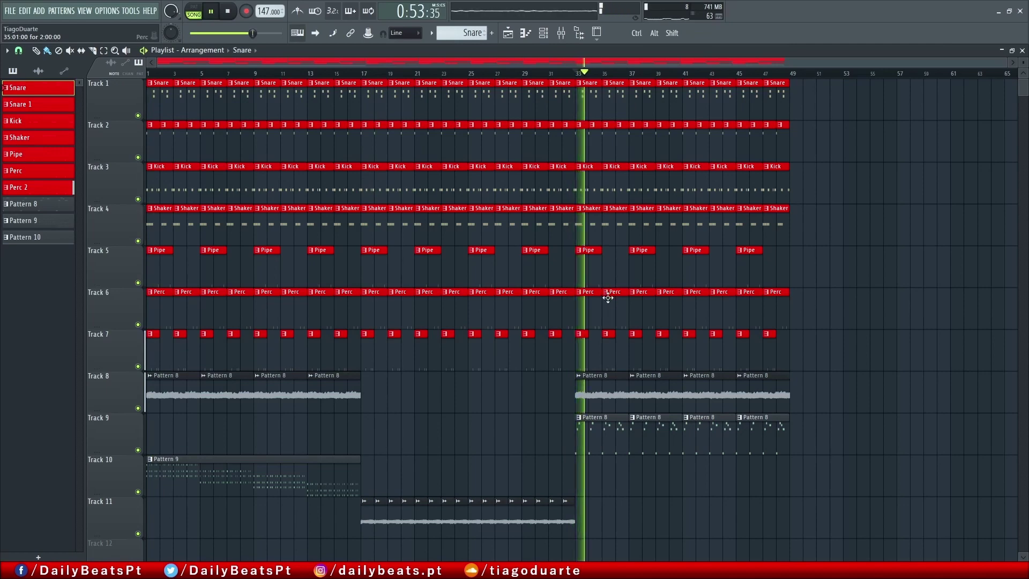
Step: Open the Pattern 8 notes in the channel rack, unmute the Surge #2 channel, and select the Lead mixer track
key("F5")
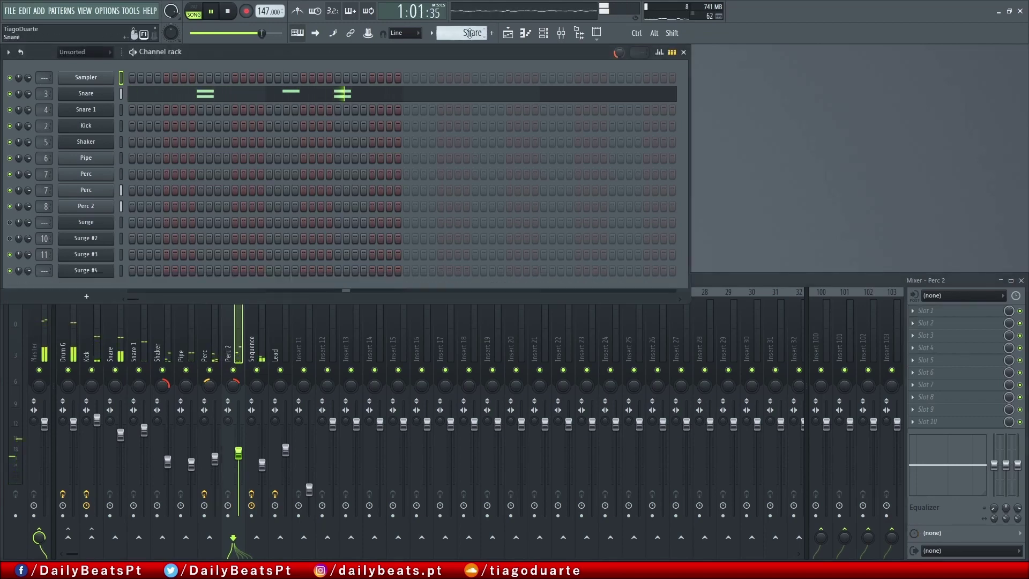
left_click(509, 33)
left_click(648, 444)
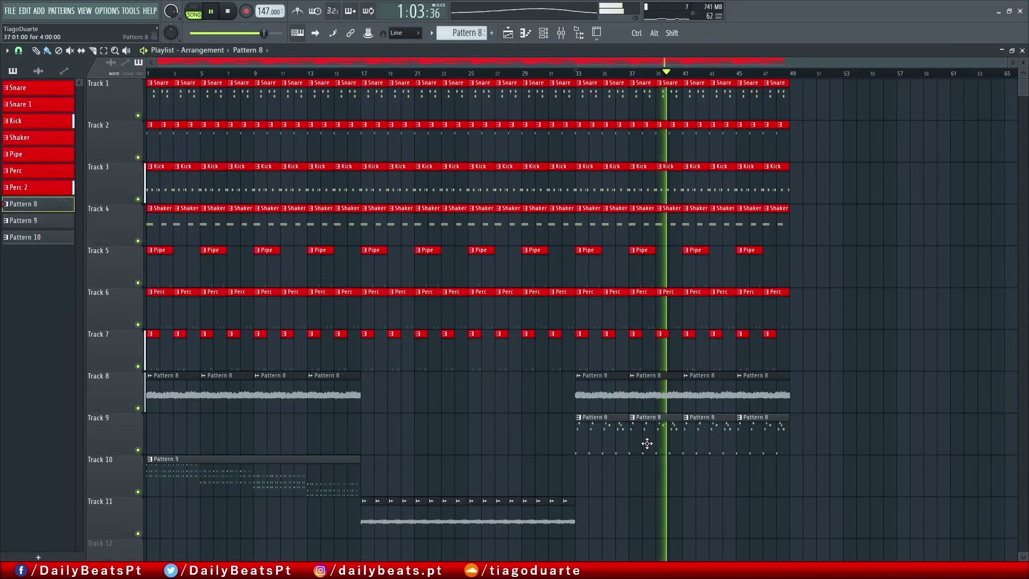
key("F5")
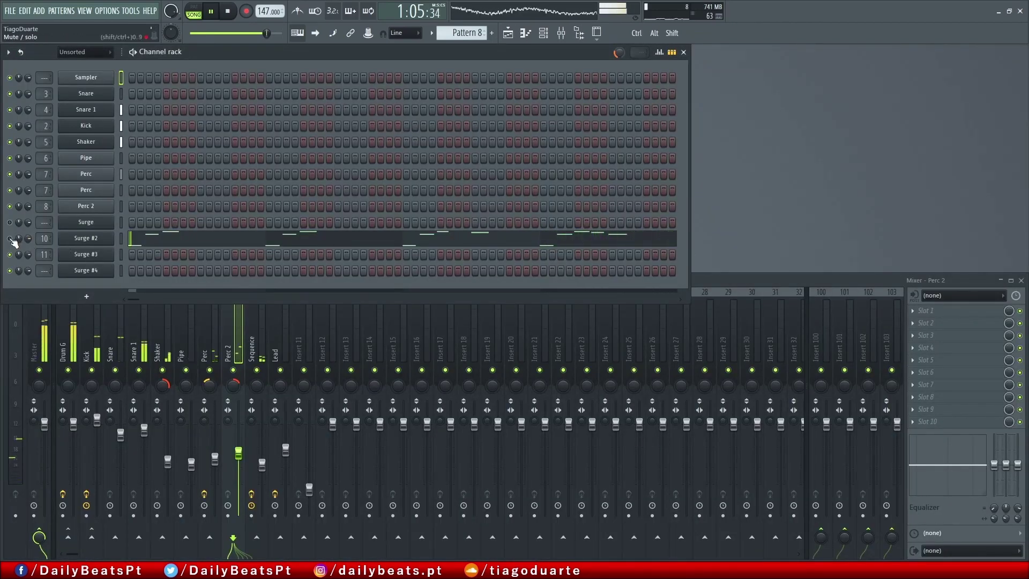
left_click(282, 345)
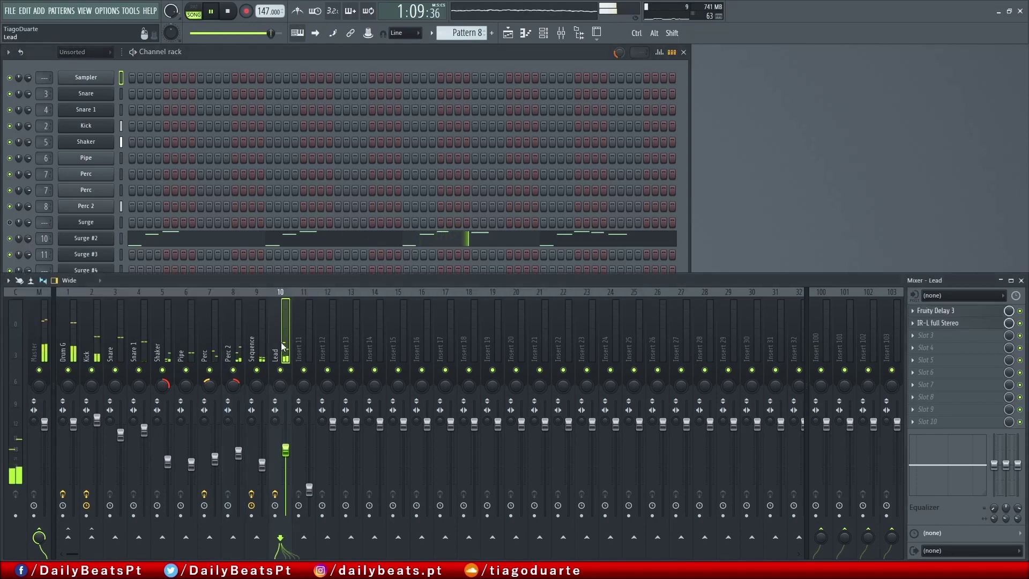
Step: Stop playback and mute Track 8 in the playlist
left_click(508, 33)
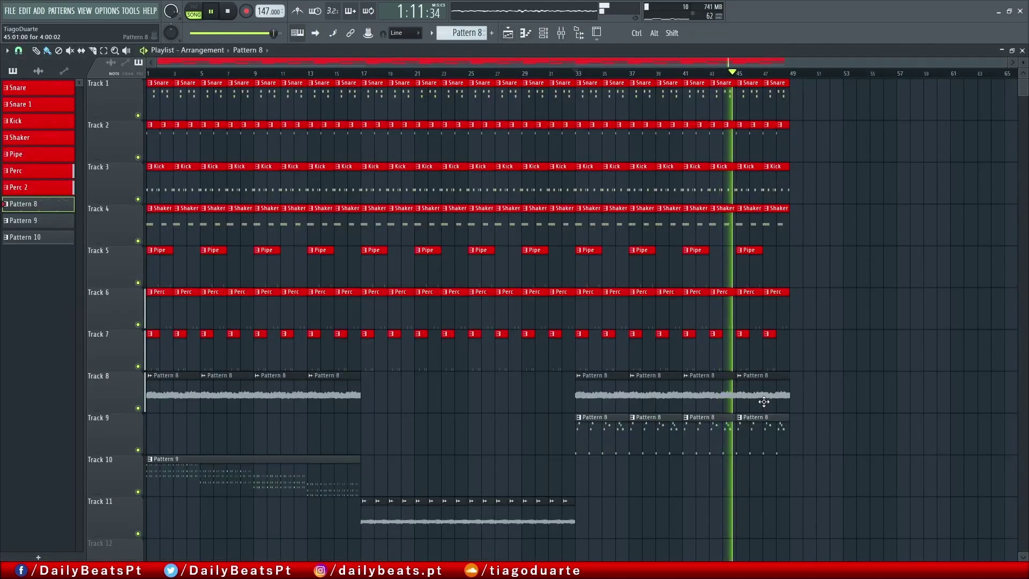
key("space")
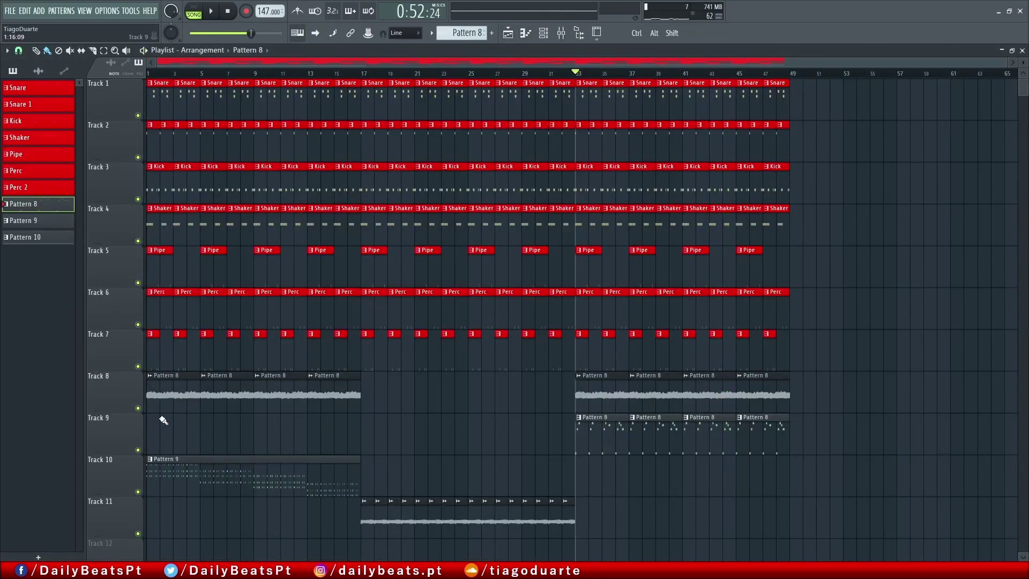
left_click(138, 408)
Step: Try repeating the Track 11 audio clips over bars 33 to 48 and play that section from bar 33
left_click_drag(530, 519, 358, 520)
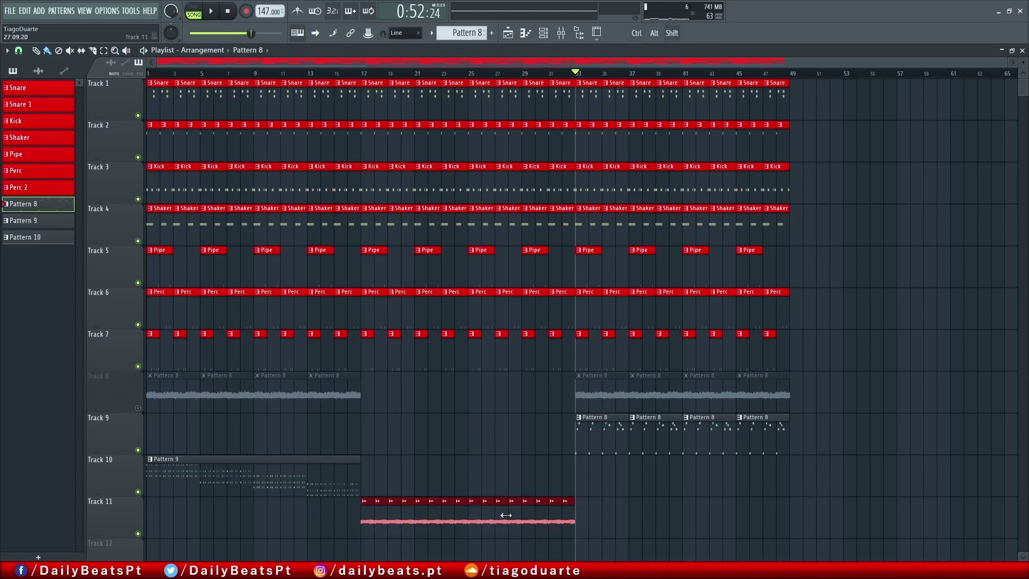
key("ctrl+b")
key("space")
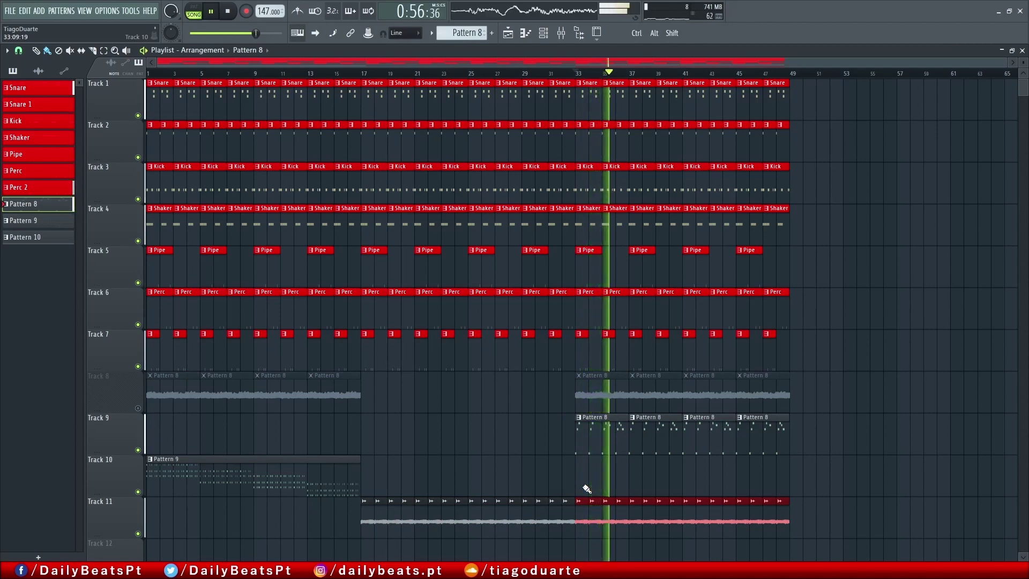
left_click(595, 459, "ctrl")
double_click(585, 509)
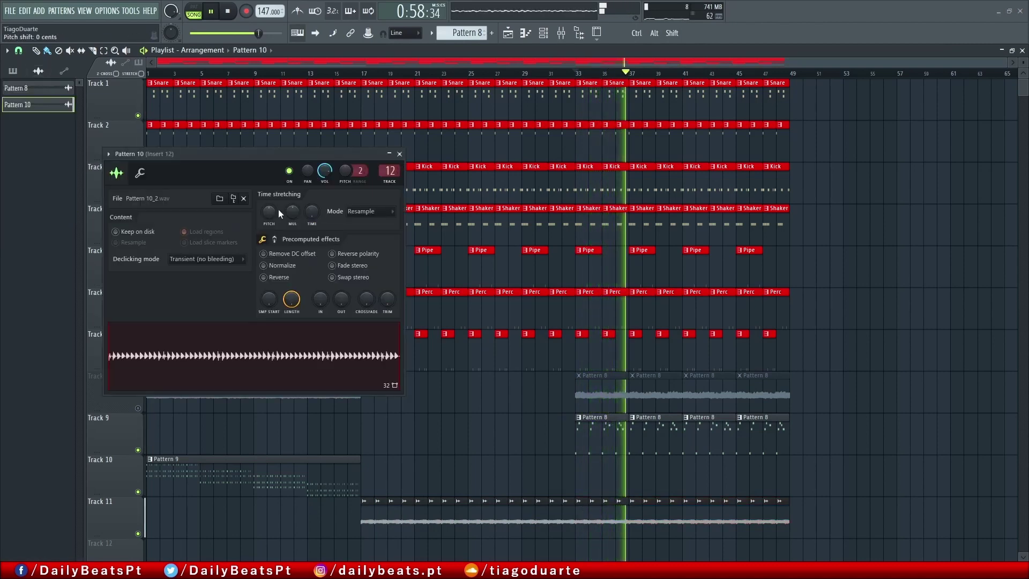
left_click(400, 154)
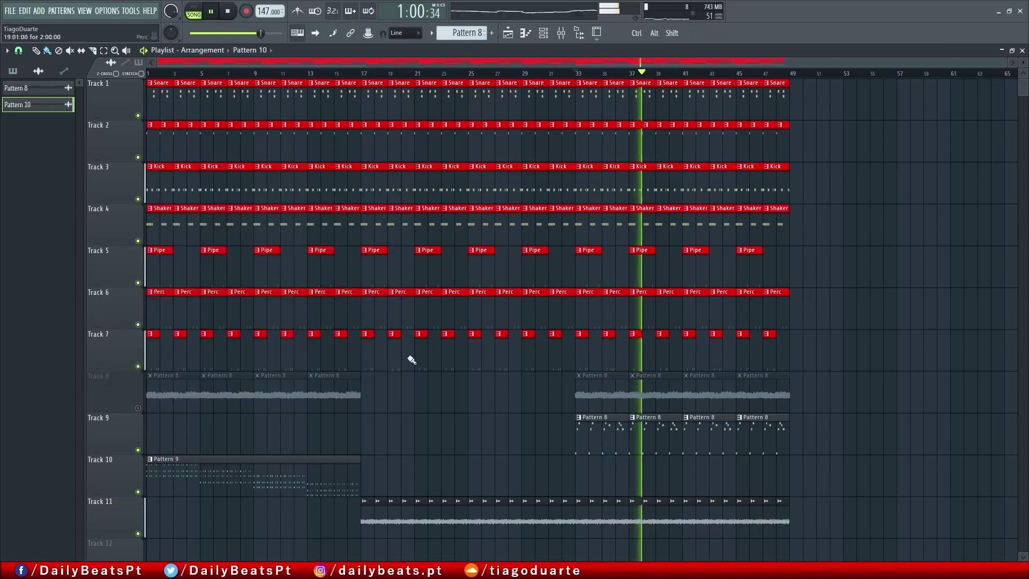
Step: Delete the repeated Track 11 clips from bars 33 to 48 and replay the section from bar 33
left_click_drag(836, 536, 582, 528)
key("space")
key("space")
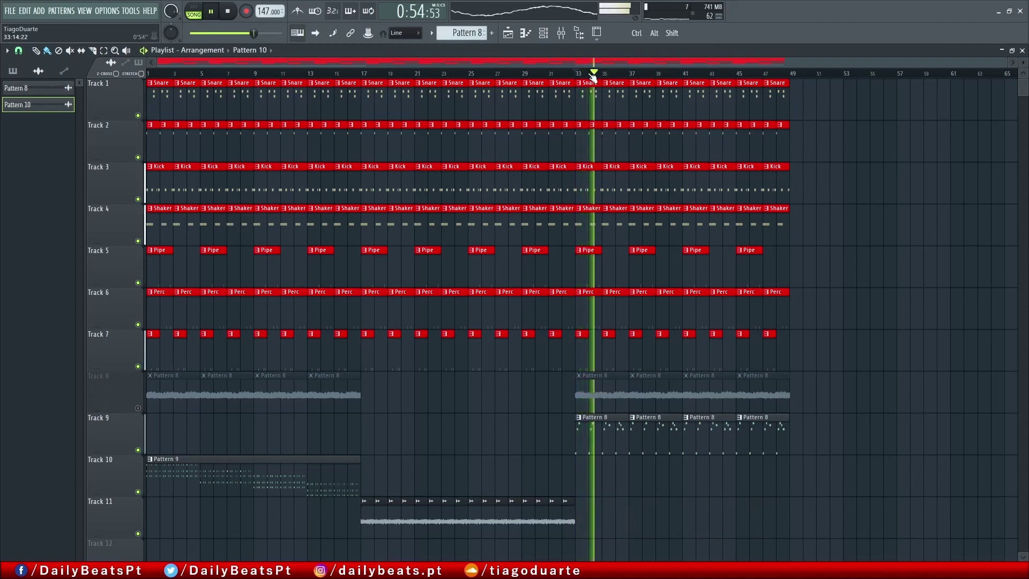
Step: Temporarily unmute Track 8 to hear it from bar 33, mute it again, and play the arrangement from bar 1
key("space")
left_click_drag(836, 390, 234, 394)
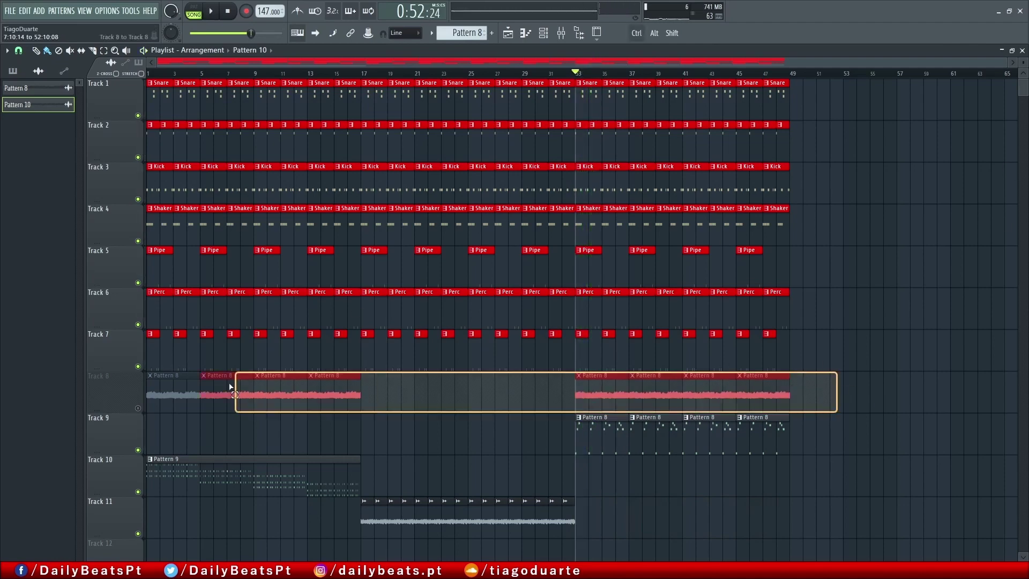
left_click_drag(145, 387, 146, 391)
left_click(138, 408)
key("space")
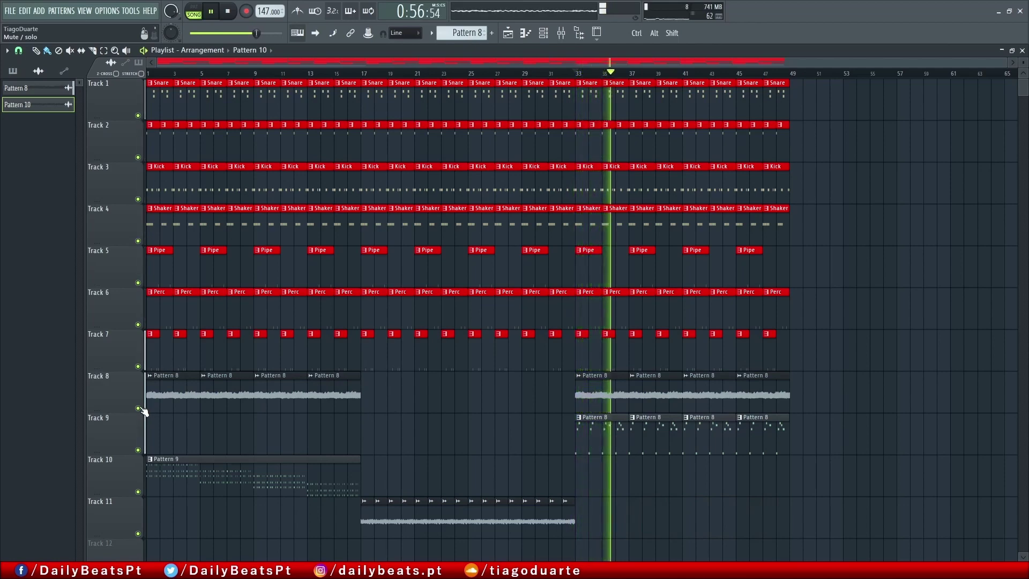
left_click(138, 408)
key("space")
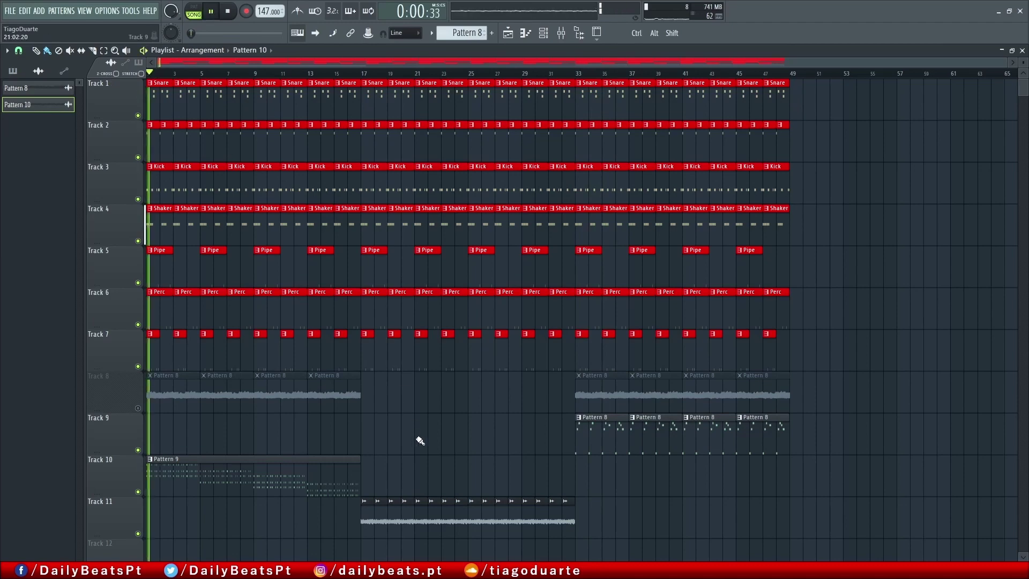
Step: Load Fruity Parametric EQ 2 in the first effect slot of Insert 12, the Pattern 10 audio channel's mixer track
key("F5")
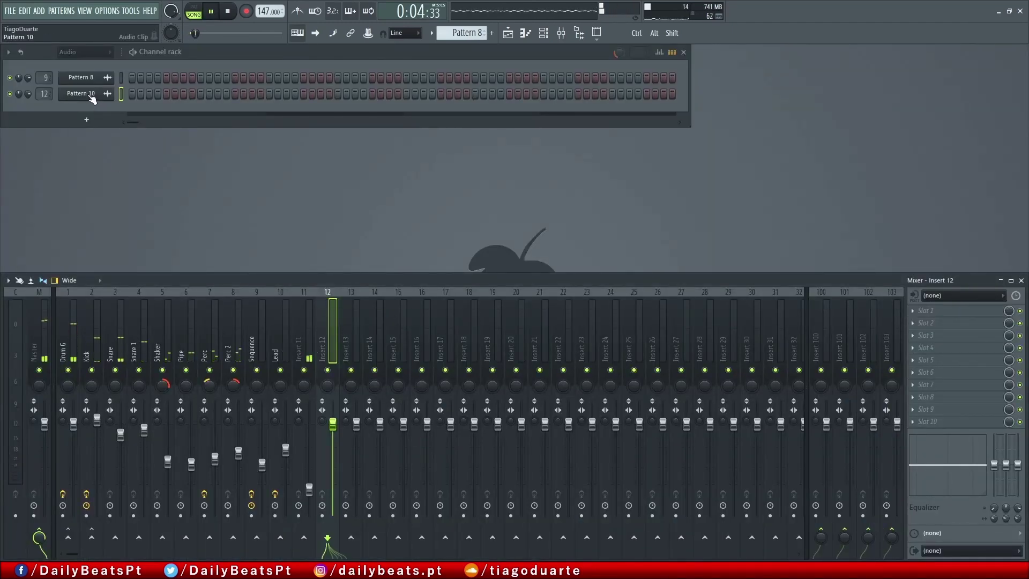
left_click(943, 313)
mouse_move(886, 408)
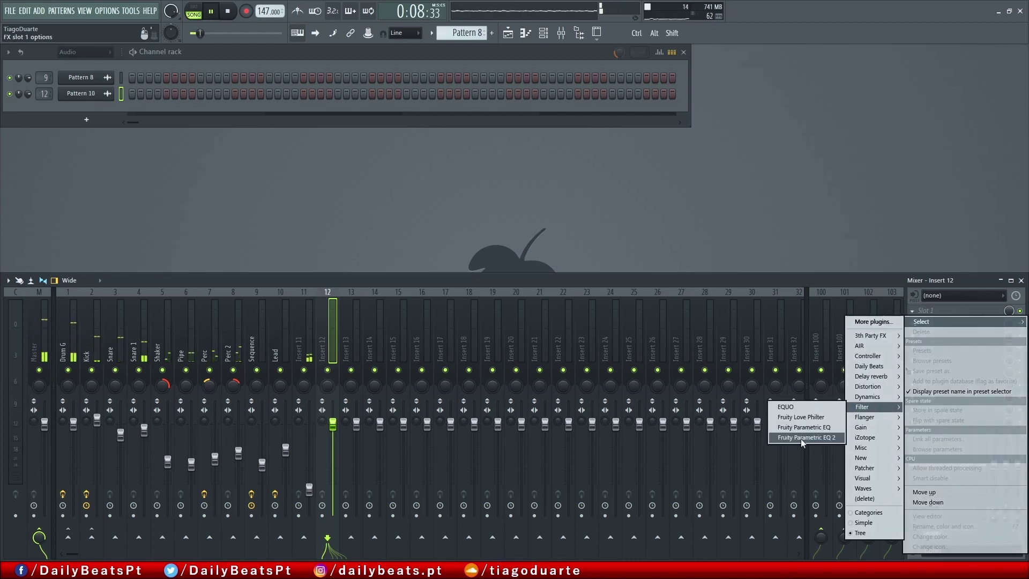
left_click(801, 436)
left_click_drag(308, 92, 438, 138)
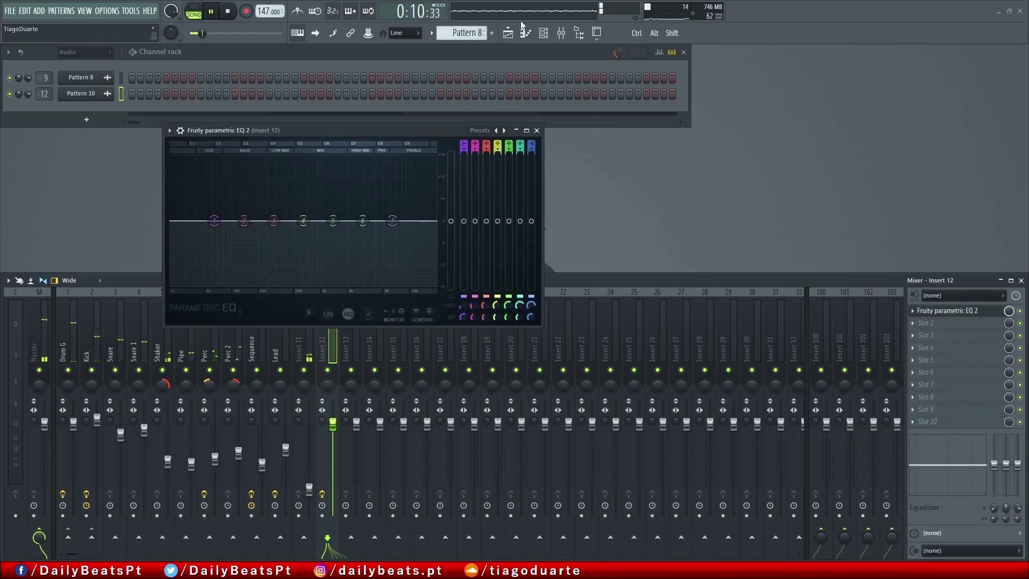
Step: Bring up the playlist alongside the EQ window and look at the Track 11 clips starting at bar 17
left_click(508, 33)
scroll(360, 99, "up", 3)
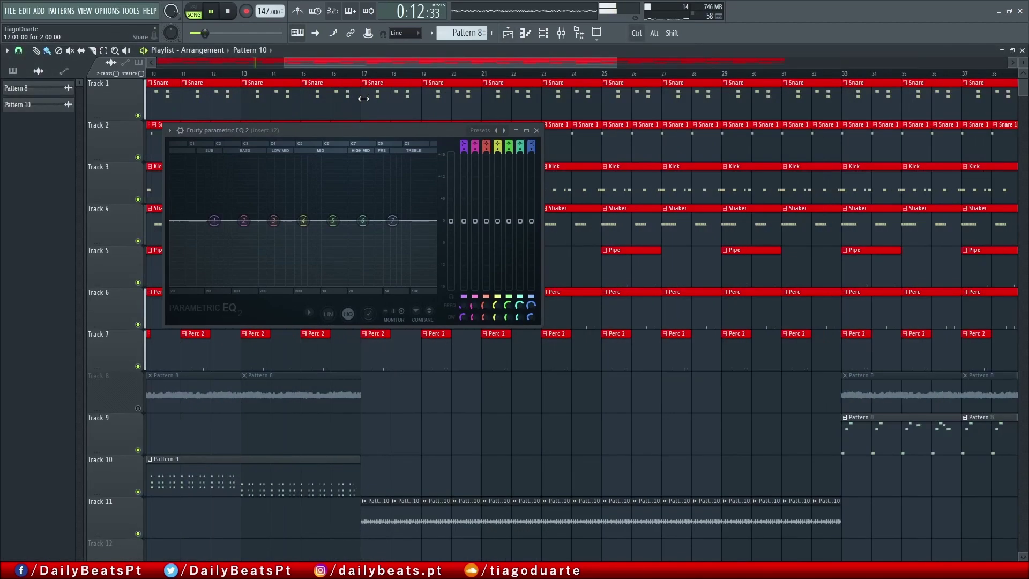
scroll(361, 99, "down", 2)
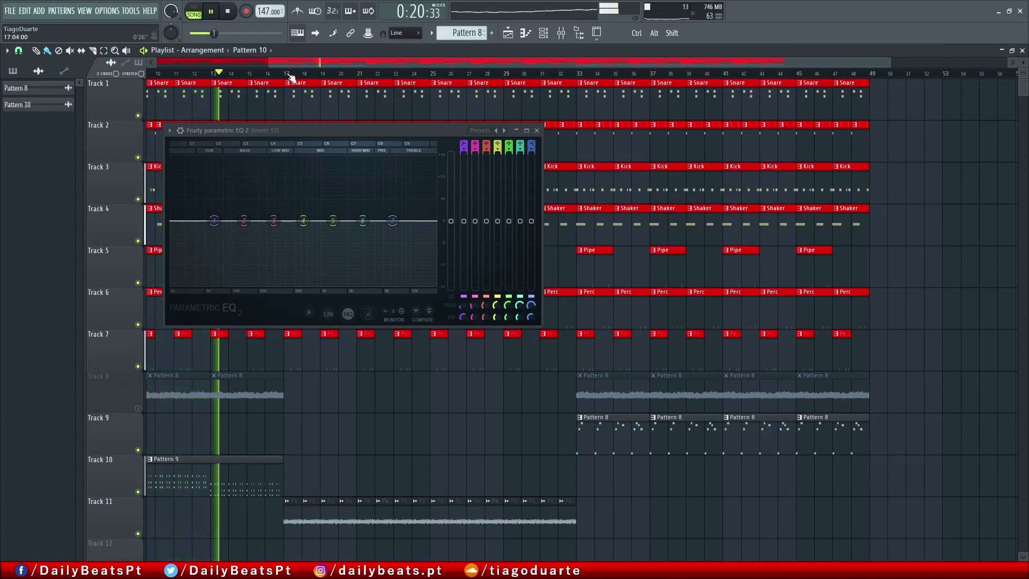
left_click_drag(342, 130, 497, 151)
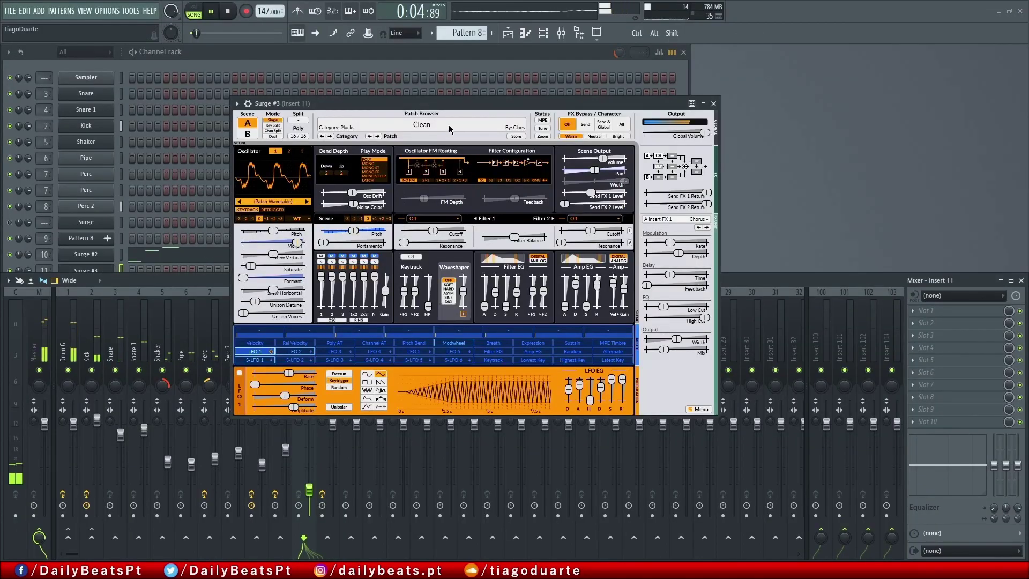
Step: Close the Surge #3 synth and rename the Insert 11 mixer track as Synth
left_click(716, 104)
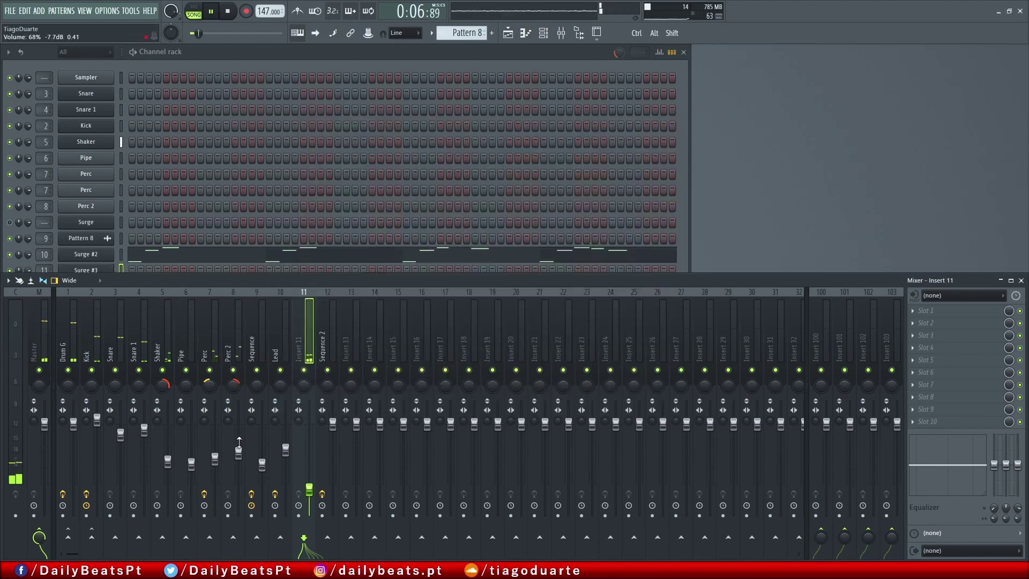
double_click(309, 351)
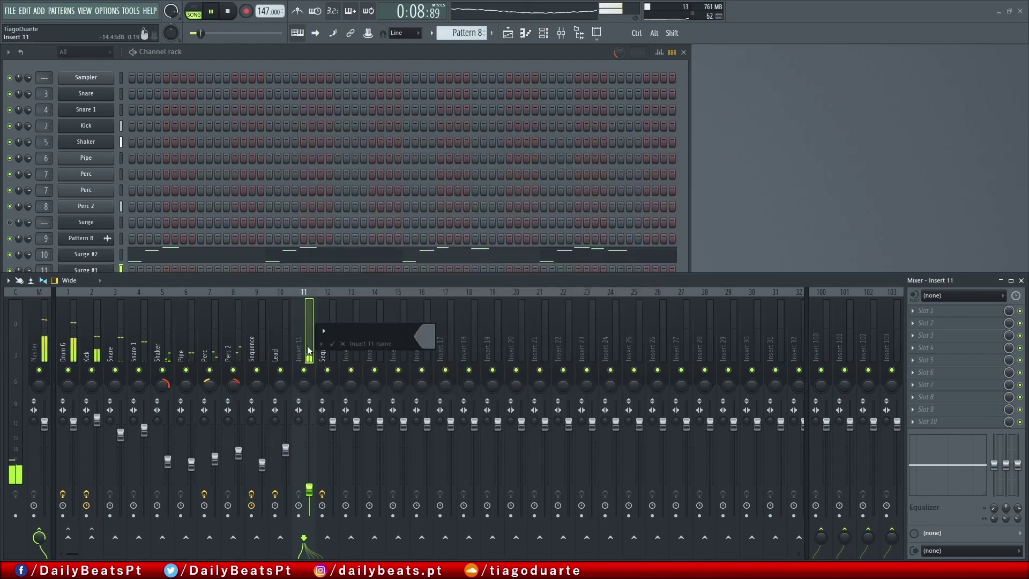
type("Lea")
key("BackSpace")
key("BackSpace")
key("BackSpace")
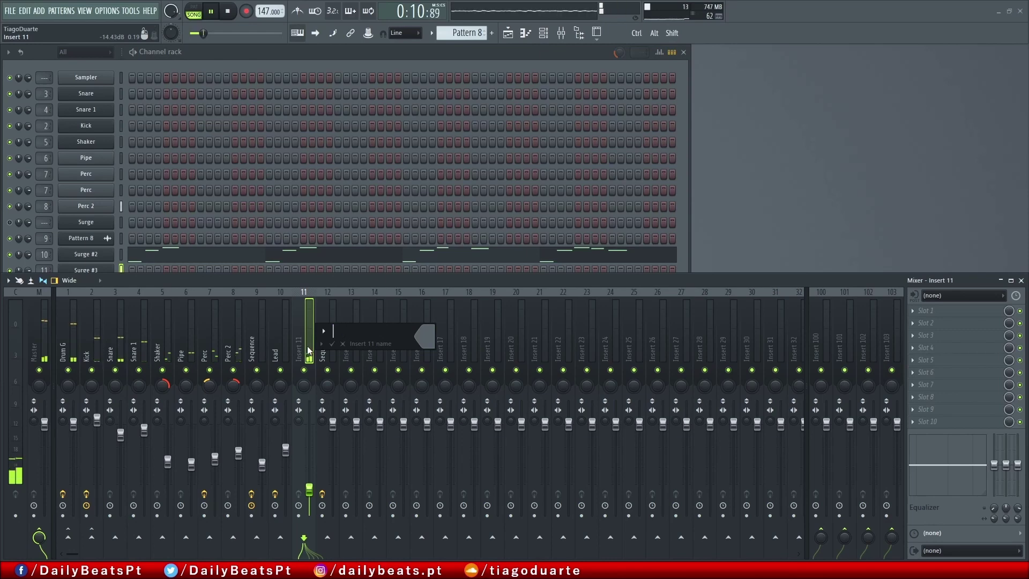
type("Sy")
key("Return")
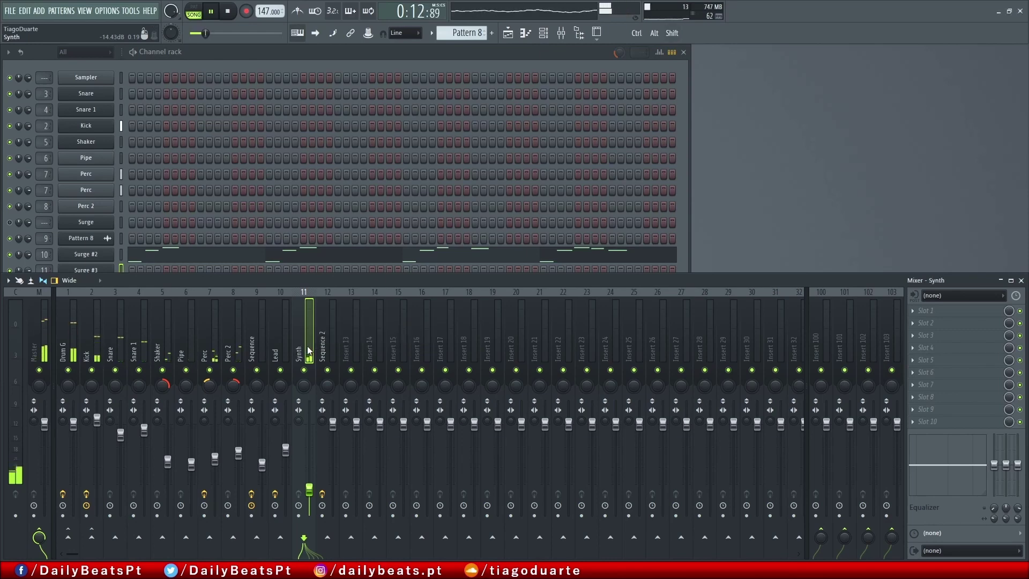
Step: Check the effects on the Sequence 2 and Sequence mixer tracks, and move the muted playlist Track 8 down to the Track 11 position
left_click(323, 349)
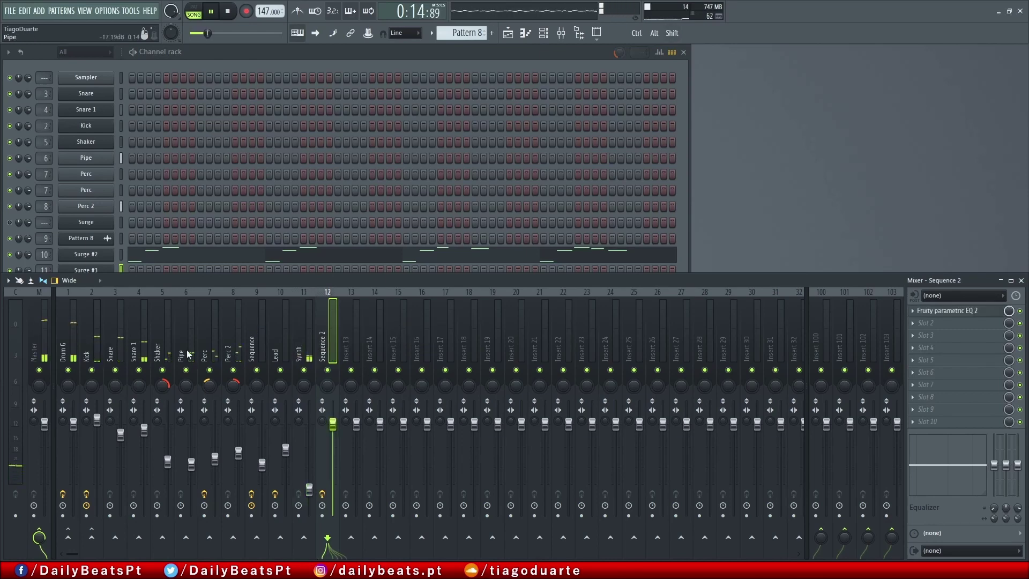
left_click(261, 357)
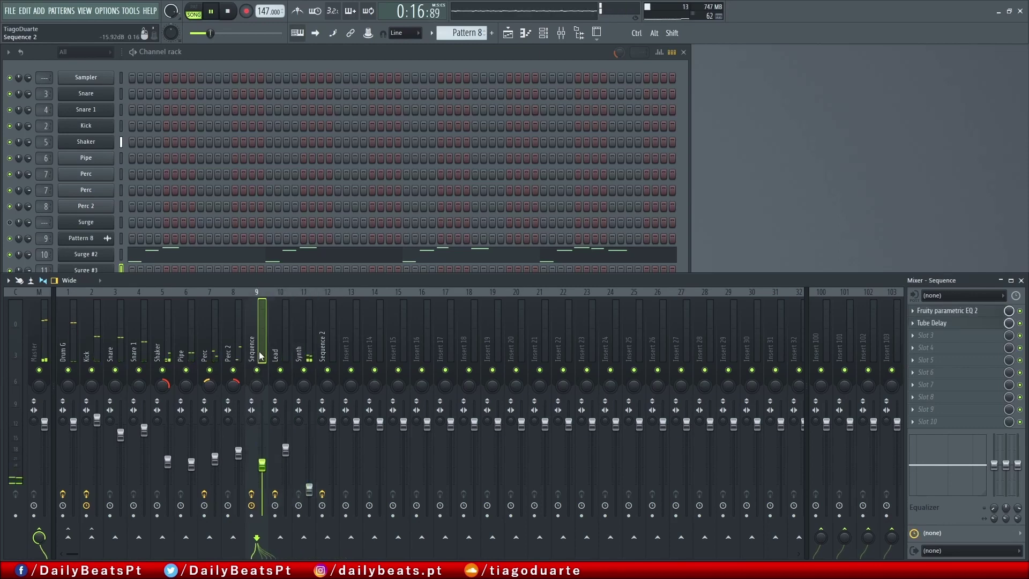
left_click(509, 34)
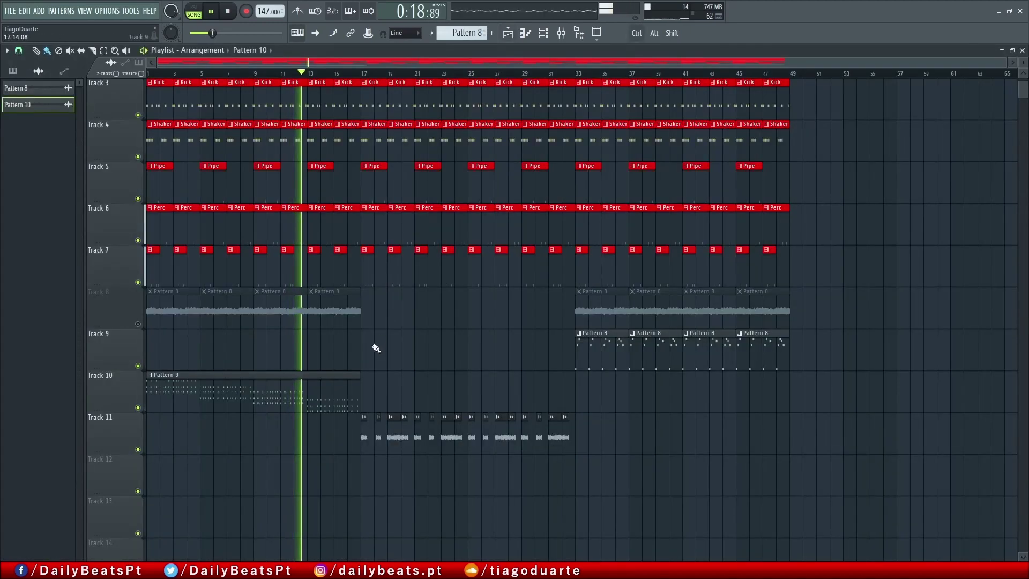
left_click_drag(118, 314, 118, 433)
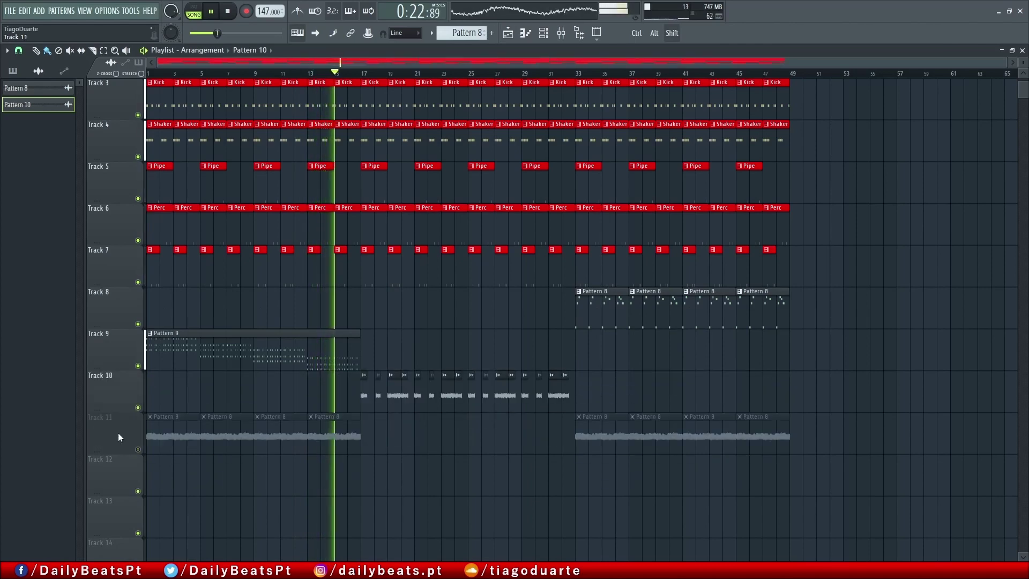
Step: Select the Pattern 8 note clip at bar 33 and rename its pattern as Lead
left_click_drag(348, 389, 639, 396)
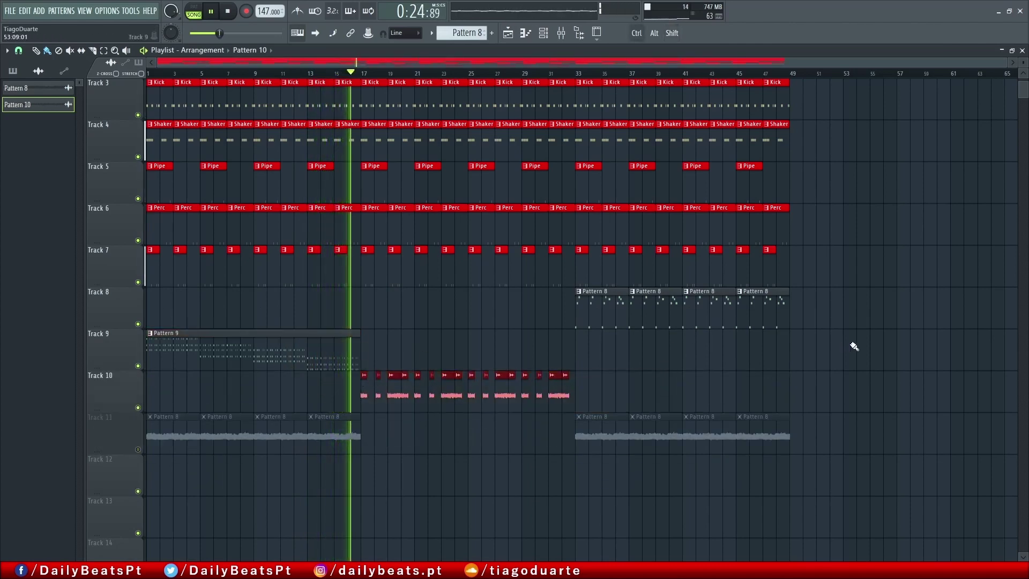
left_click_drag(847, 346, 603, 316)
left_click(619, 313)
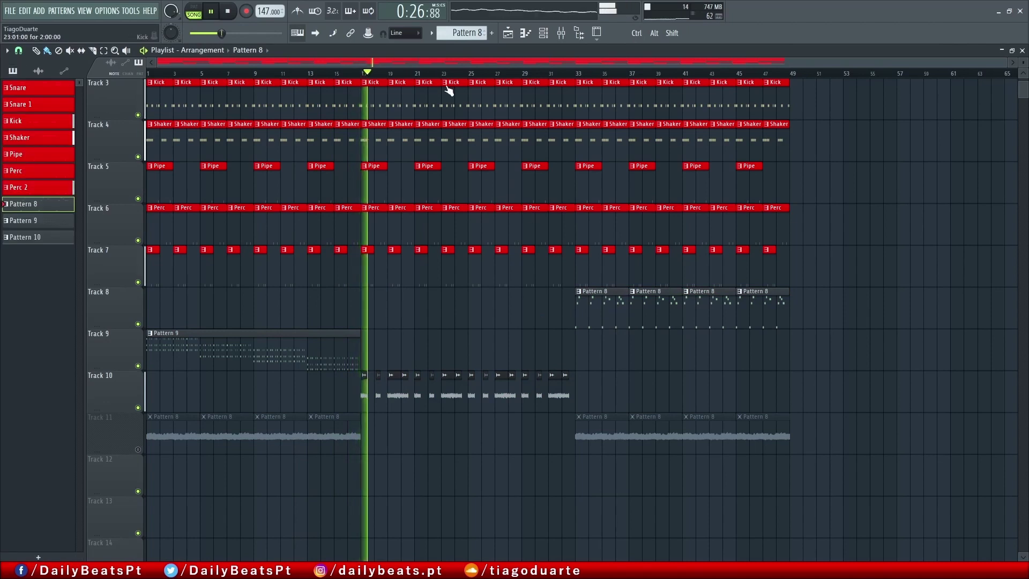
middle_click(469, 35)
type("Lead")
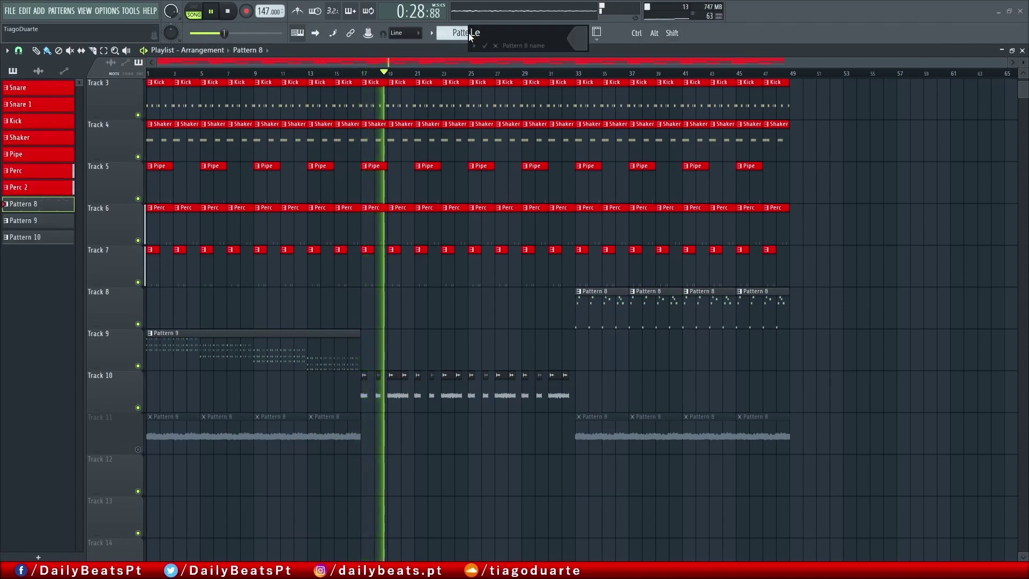
key("Return")
Step: Pick the Pattern 9 clip on Track 9 and rename its pattern as Synth
left_click(311, 349)
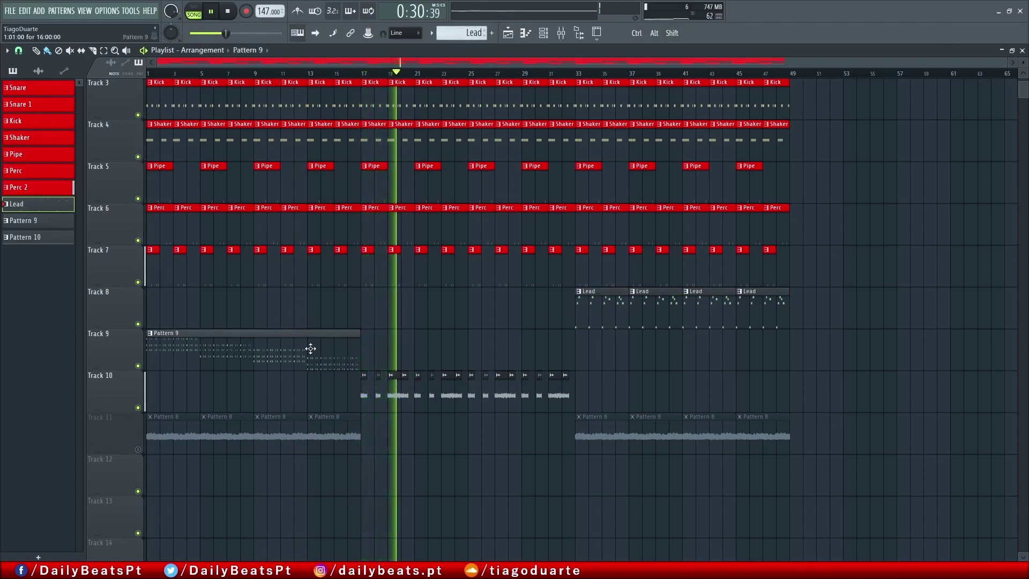
middle_click(461, 34)
type("Synth")
key("Return")
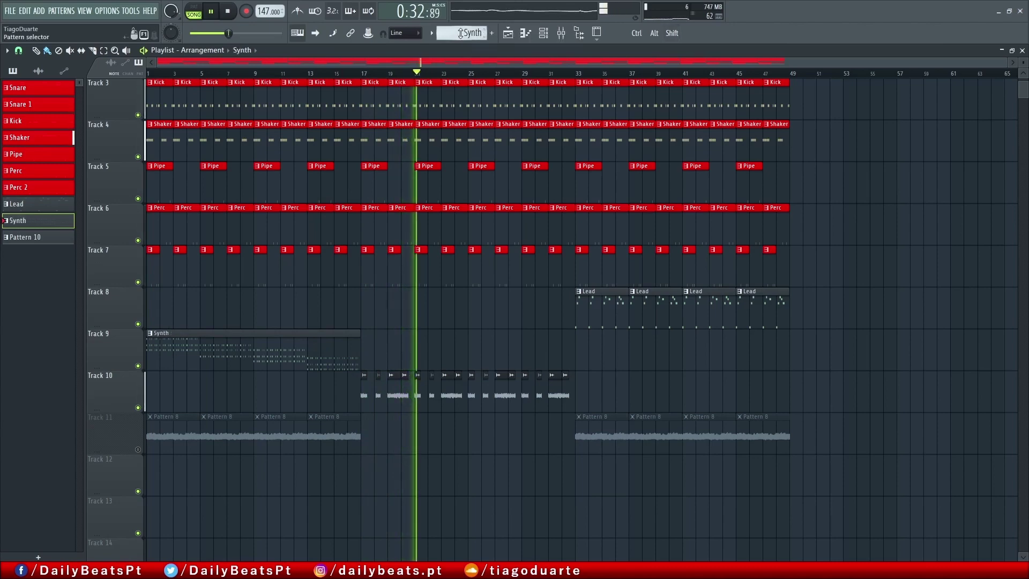
Step: Change the color of the Lead pattern to bright green from the previously used colors
left_click(579, 293)
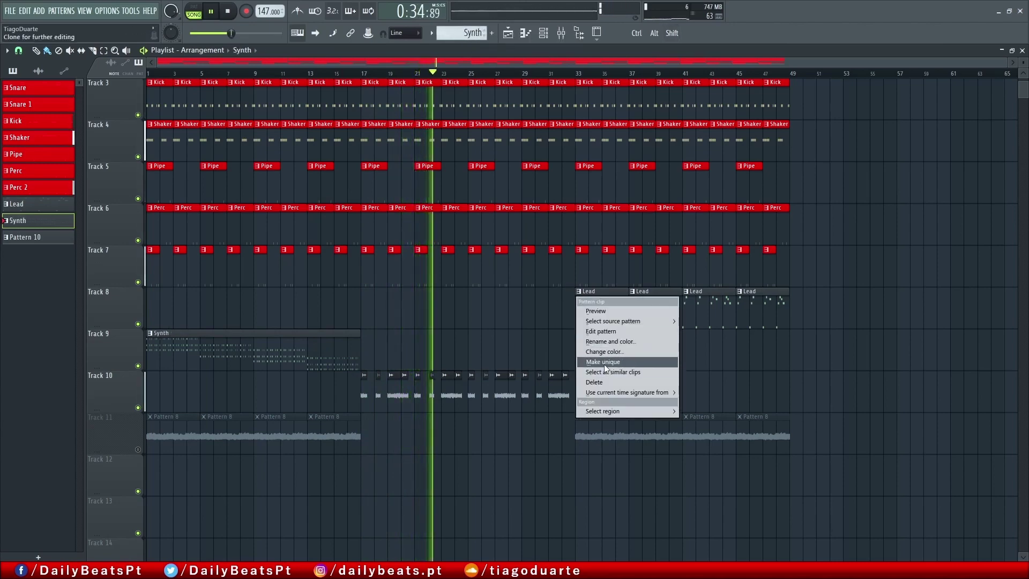
left_click(613, 351)
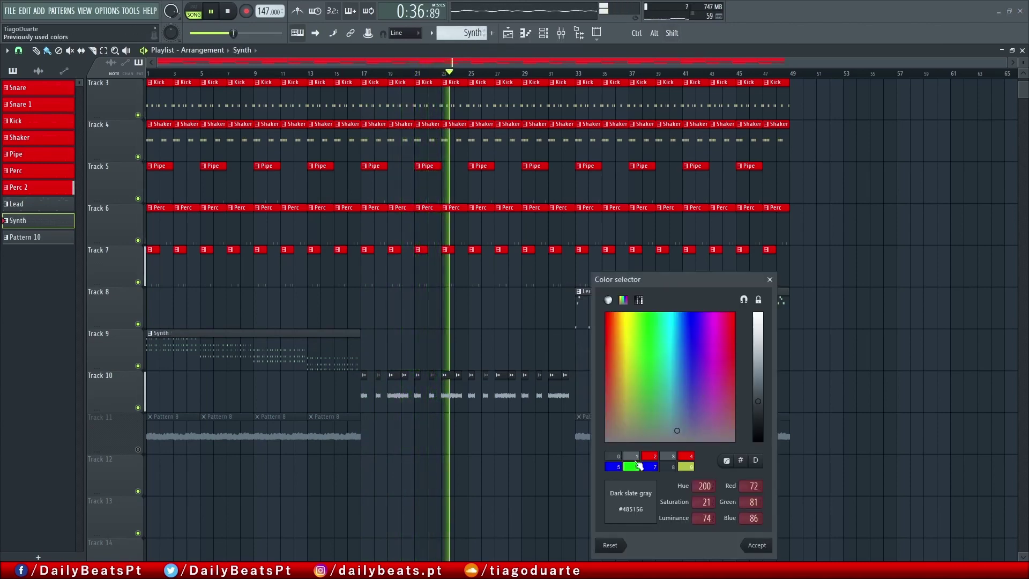
left_click(632, 467)
left_click(757, 545)
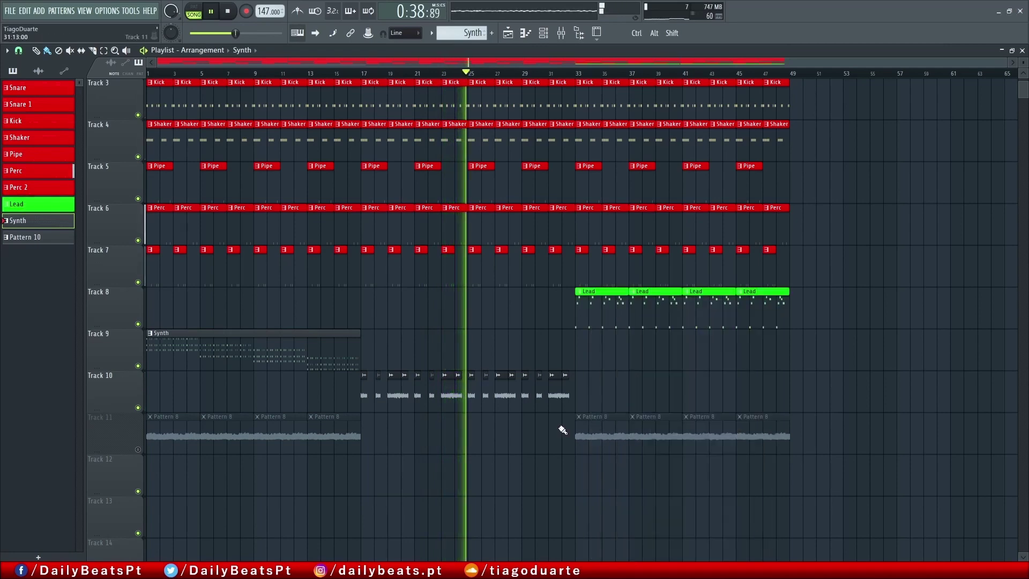
Step: Change the color of the Synth pattern to the same bright green as the Lead pattern
left_click(154, 334)
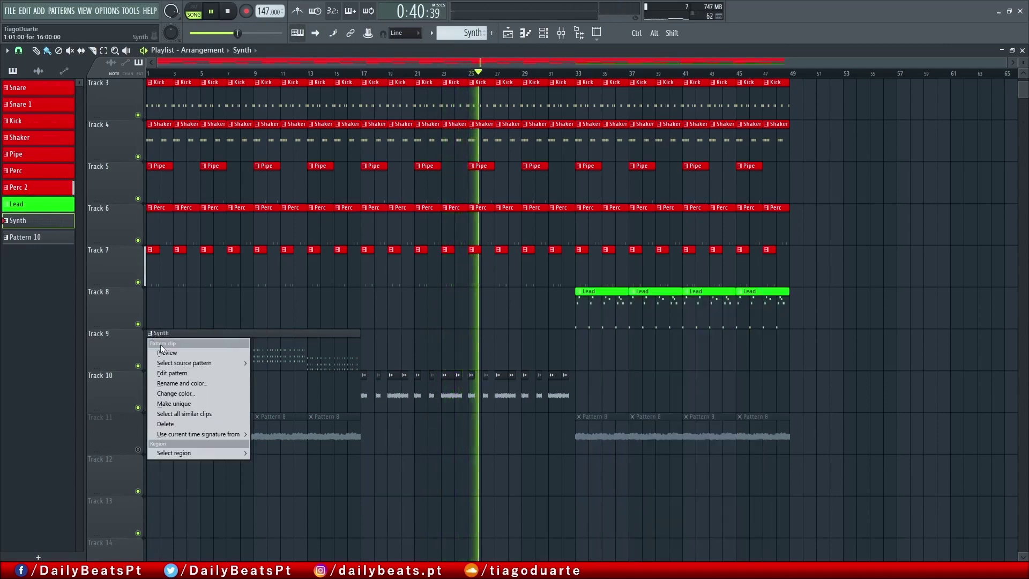
left_click(191, 394)
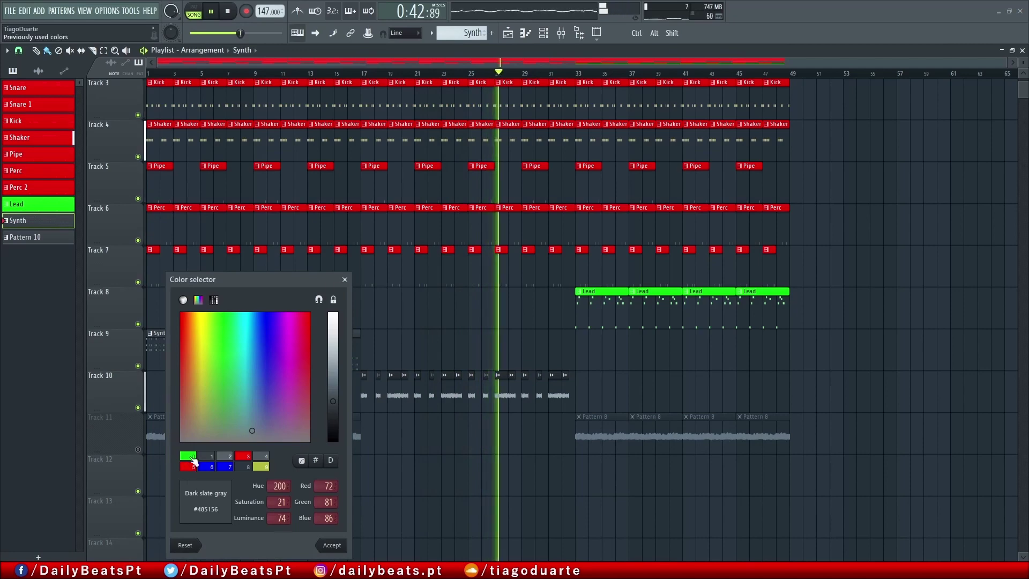
left_click(256, 445)
left_click(327, 542)
Step: Change the color of the chopped audio clips on Track 10 to the previously used bright green
left_click(364, 375)
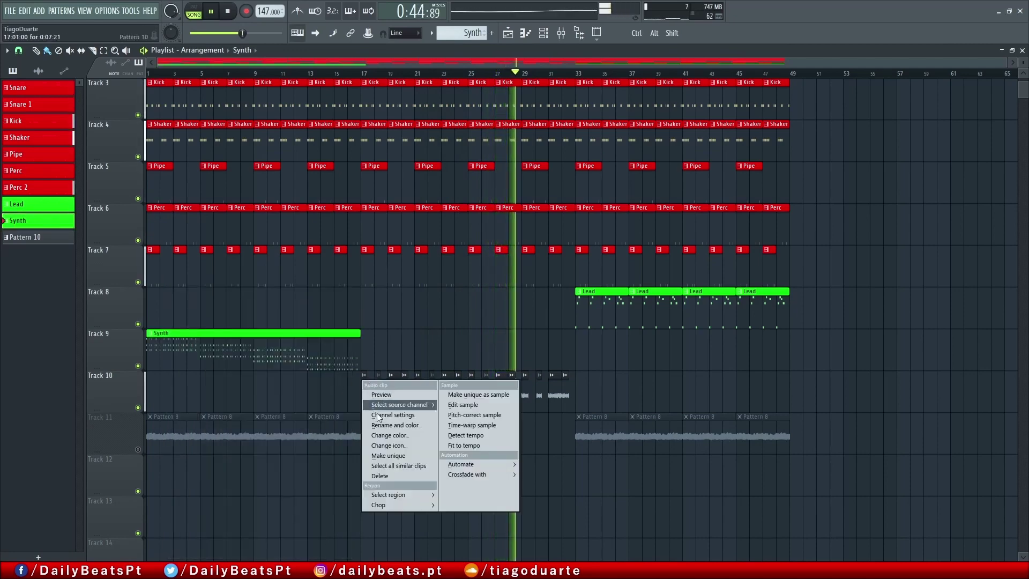
left_click(400, 437)
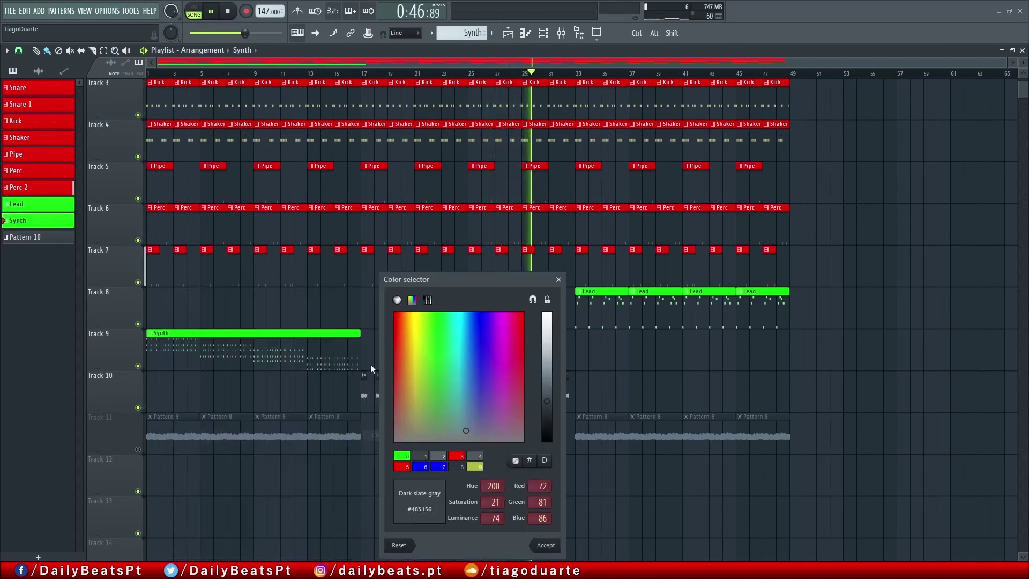
left_click(406, 458)
left_click(546, 545)
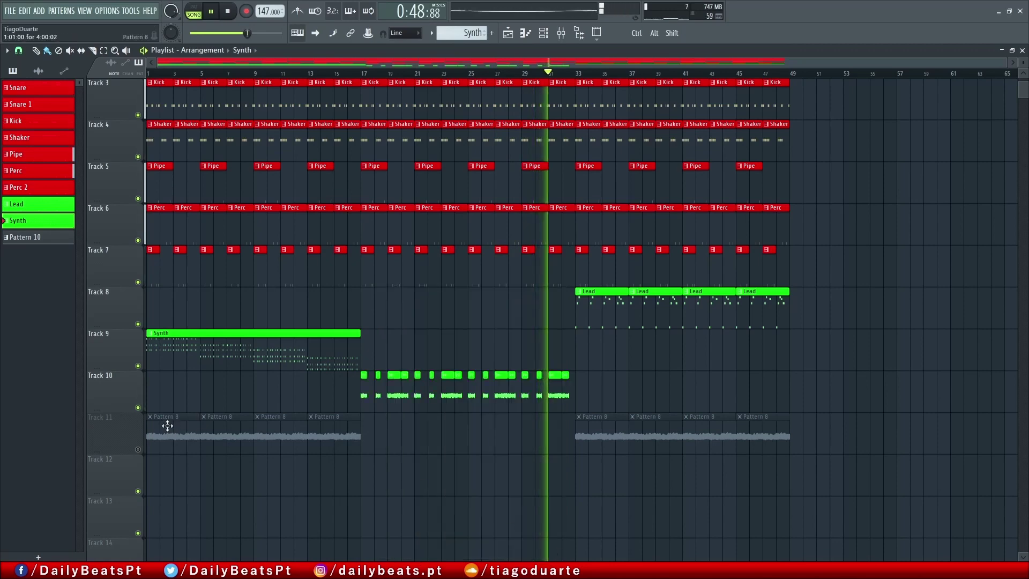
Step: Change the color of the muted Pattern 8 audio clips on Track 11 to the same bright green and stop playback
right_click(151, 417)
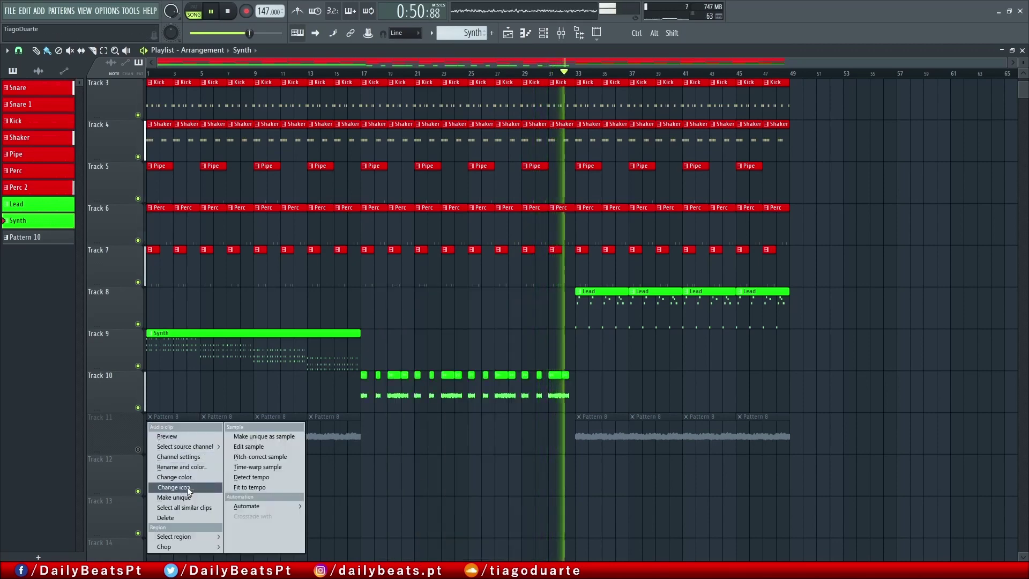
left_click(199, 478)
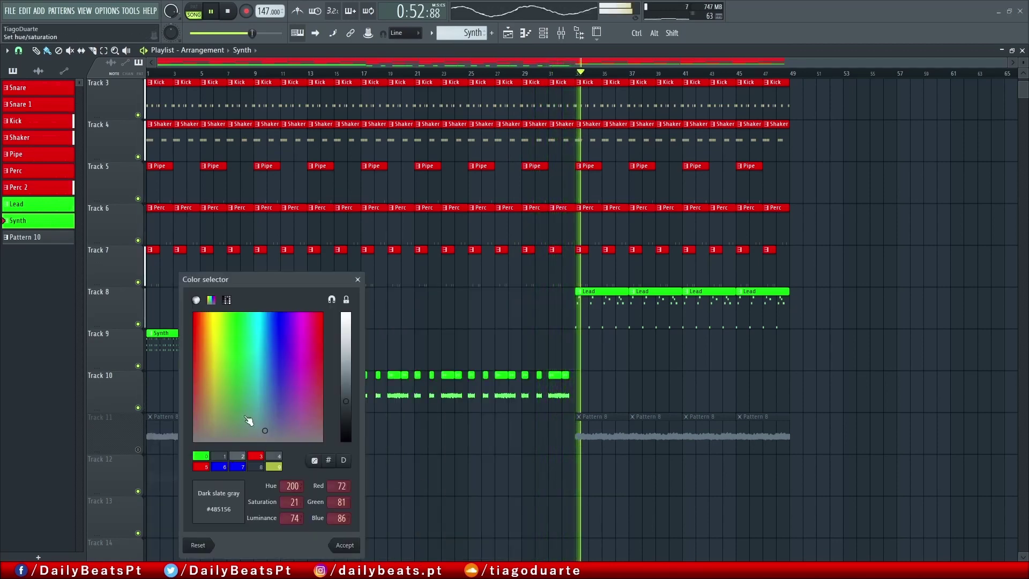
left_click(210, 459)
left_click(345, 545)
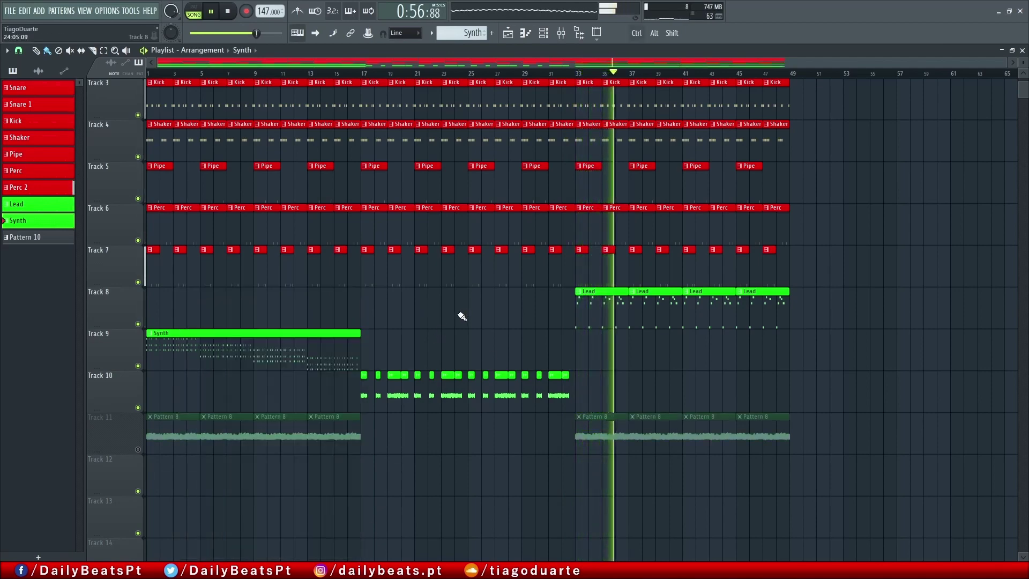
key("space")
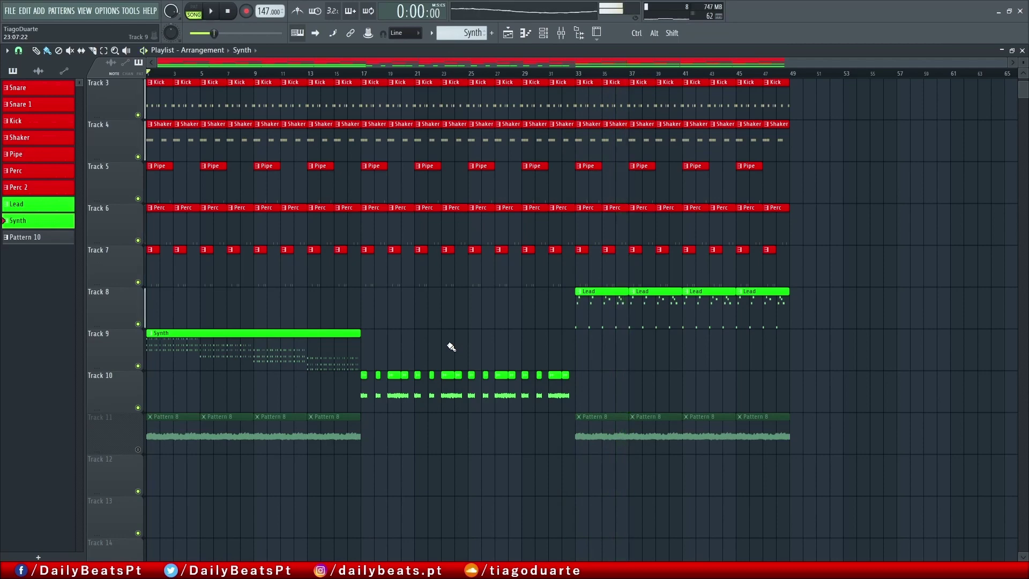